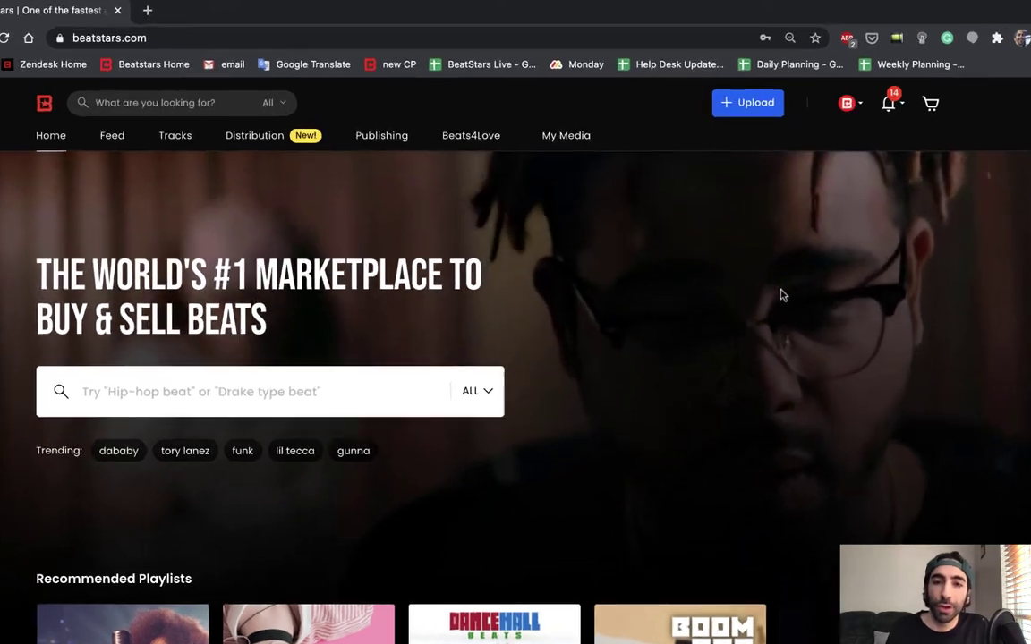
# - Go to Licenses & Contracts from the My Media menu's Distribution & Services section
pyautogui.moveTo(578, 140)
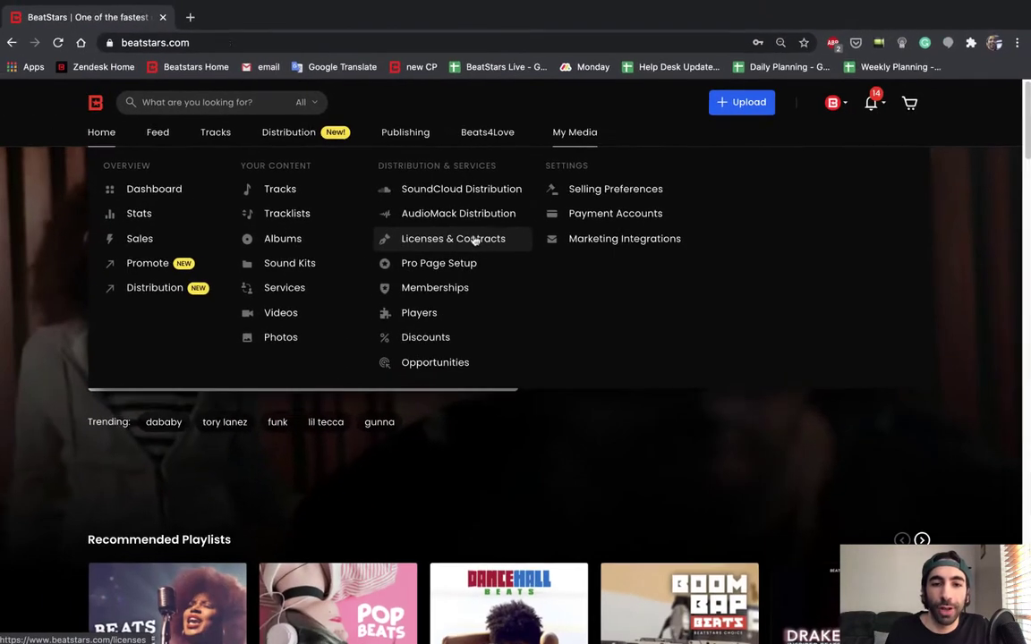
pyautogui.click(475, 240)
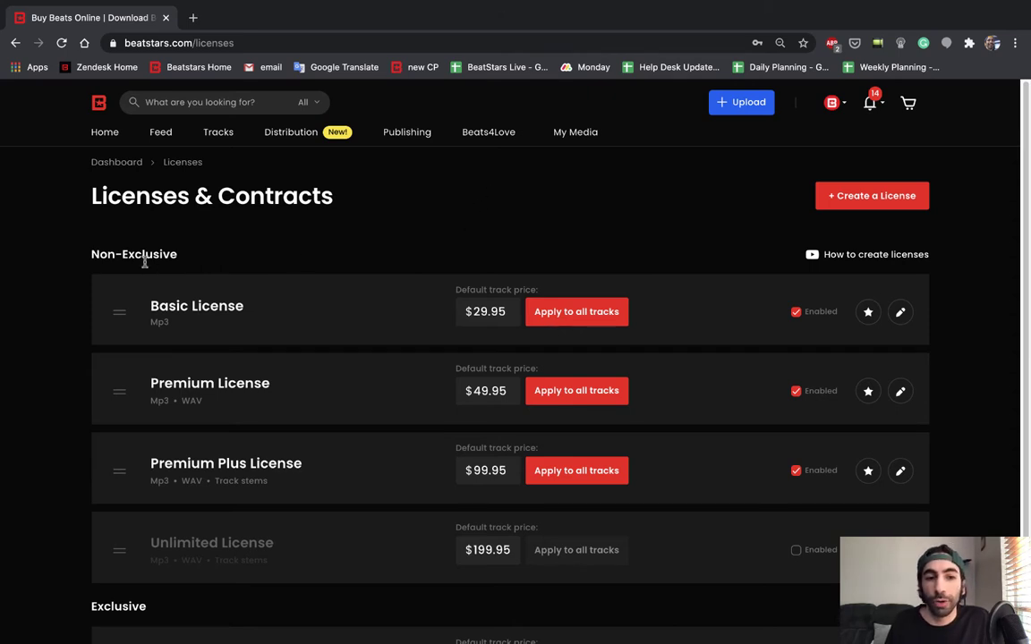
# - Scroll through the Basic, Premium, Premium Plus and Unlimited licenses to review their prices
pyautogui.scroll(-2, 329, 377)
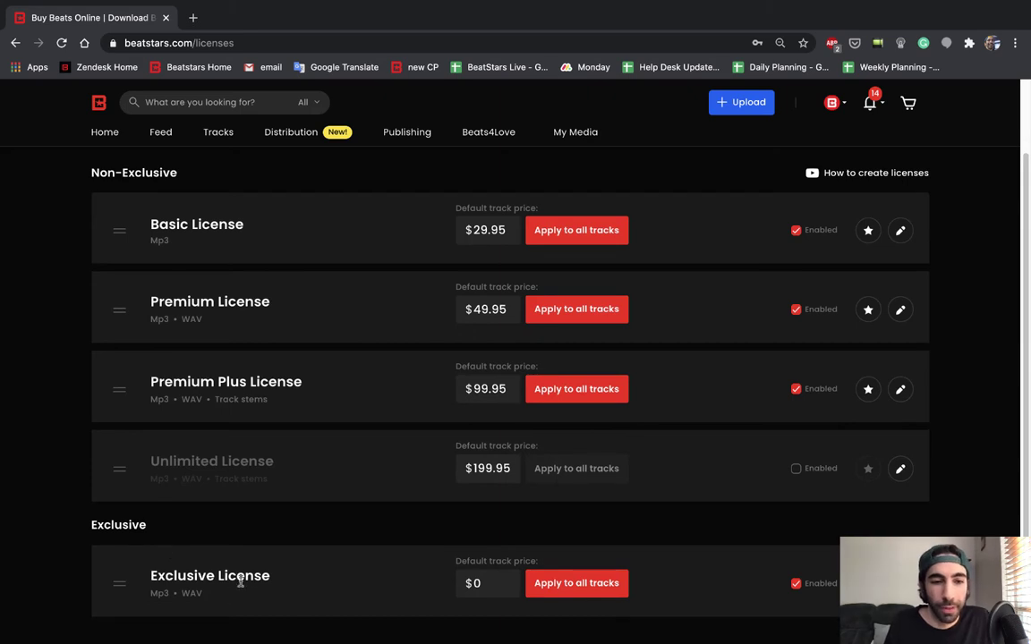
pyautogui.scroll(2, 373, 363)
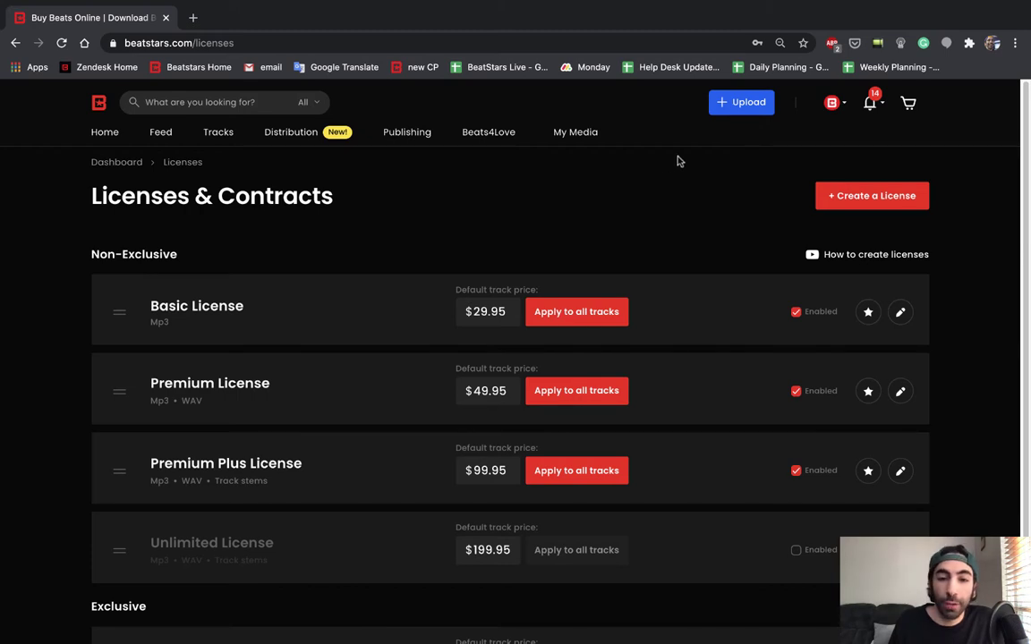
pyautogui.scroll(-1, 373, 548)
pyautogui.scroll(1, 732, 253)
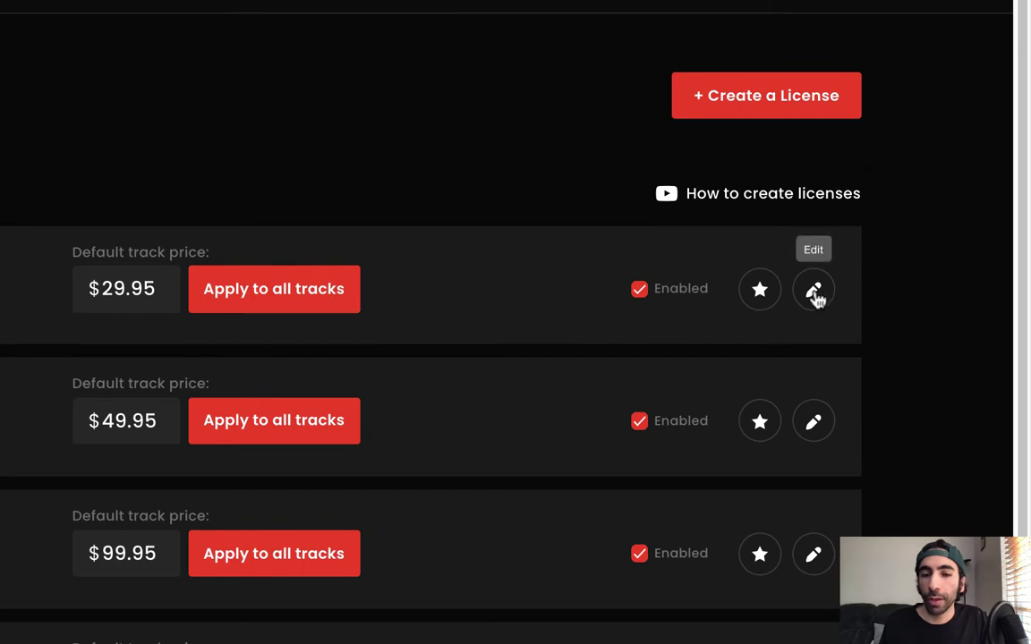
# - Edit the Basic License and rename it to 'Mp3 License'
pyautogui.click(814, 291)
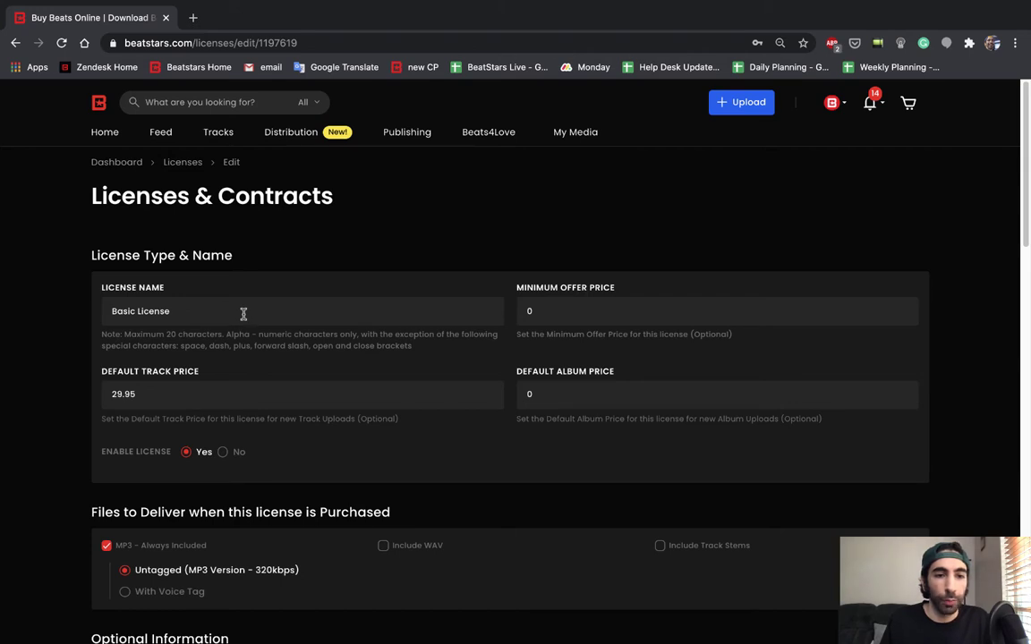
pyautogui.press('BackSpace')
pyautogui.press('BackSpace')
pyautogui.press('BackSpace')
pyautogui.press('BackSpace')
pyautogui.press('BackSpace')
pyautogui.press('BackSpace')
pyautogui.press('BackSpace')
pyautogui.press('BackSpace')
pyautogui.press('BackSpace')
pyautogui.press('BackSpace')
pyautogui.press('BackSpace')
pyautogui.press('BackSpace')
pyautogui.press('BackSpace')
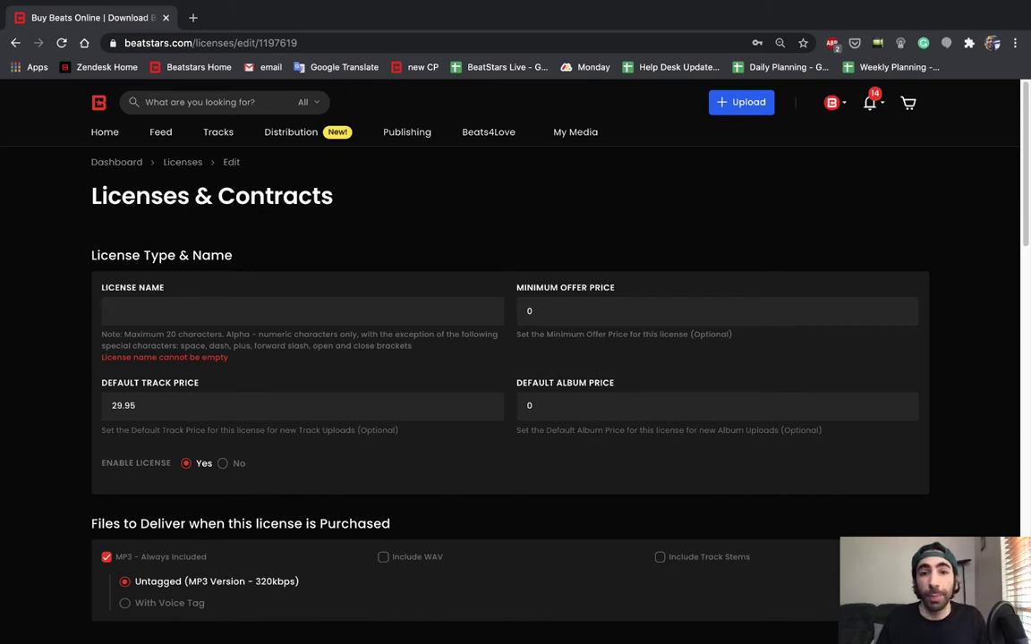
pyautogui.write('Mp3')
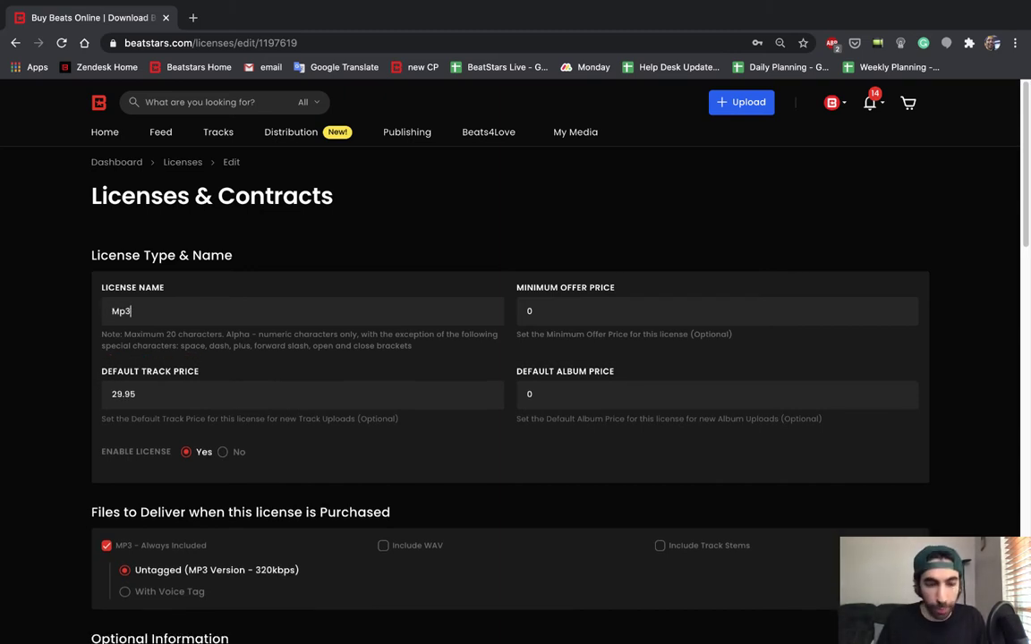
pyautogui.write(' License')
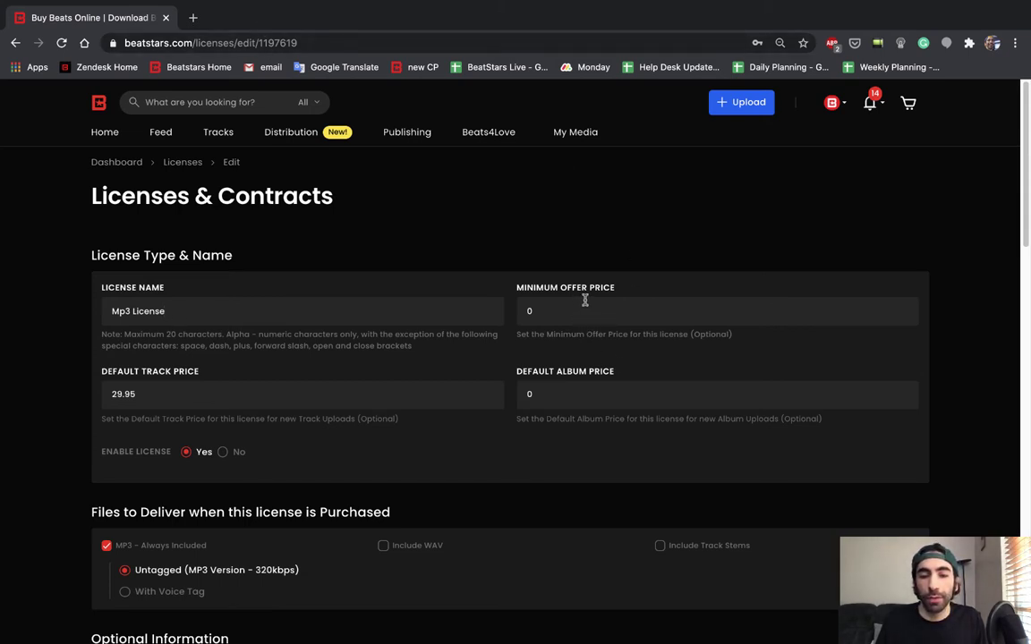
pyautogui.scroll(-1, 369, 349)
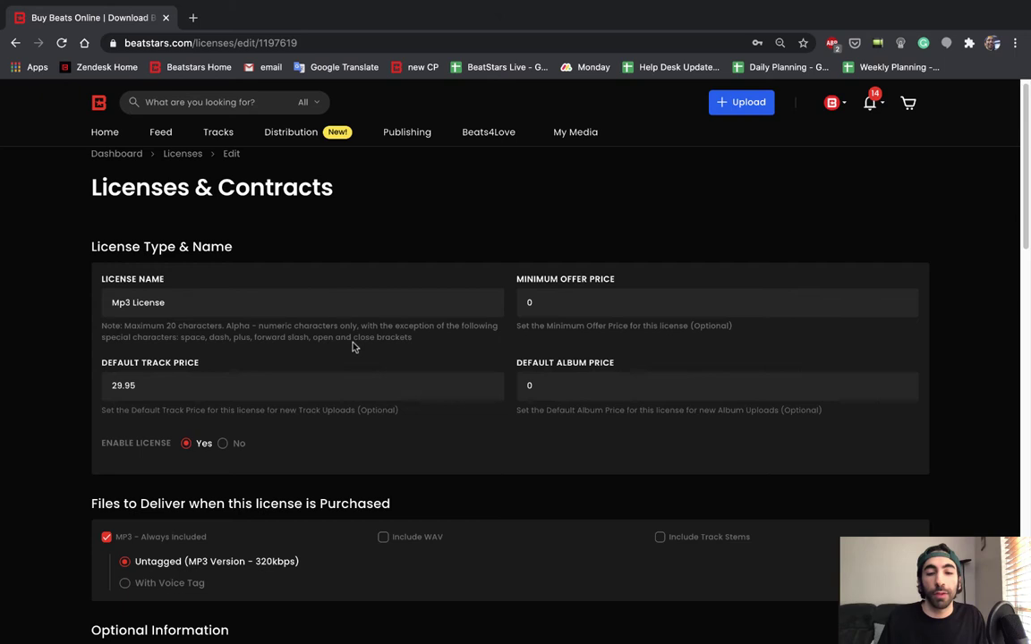
pyautogui.scroll(-2, 327, 324)
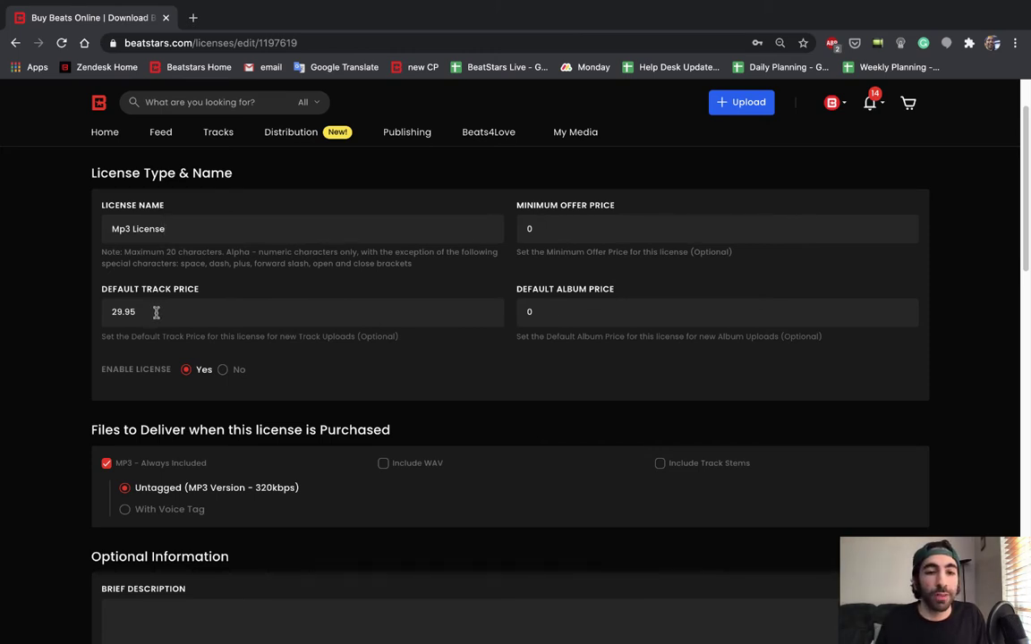
pyautogui.scroll(2, 156, 312)
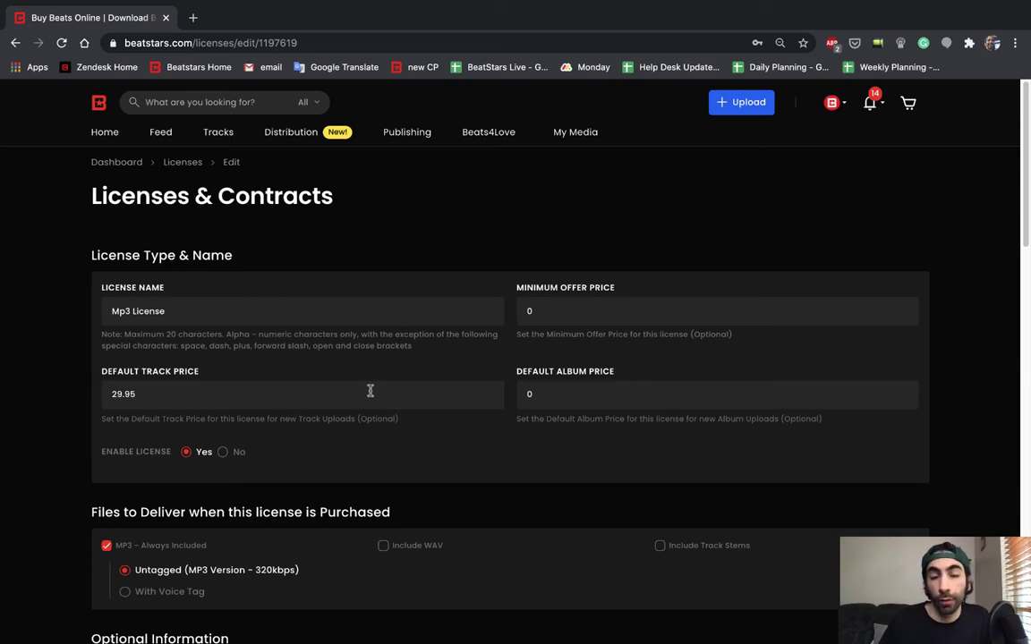
pyautogui.scroll(-1, 388, 443)
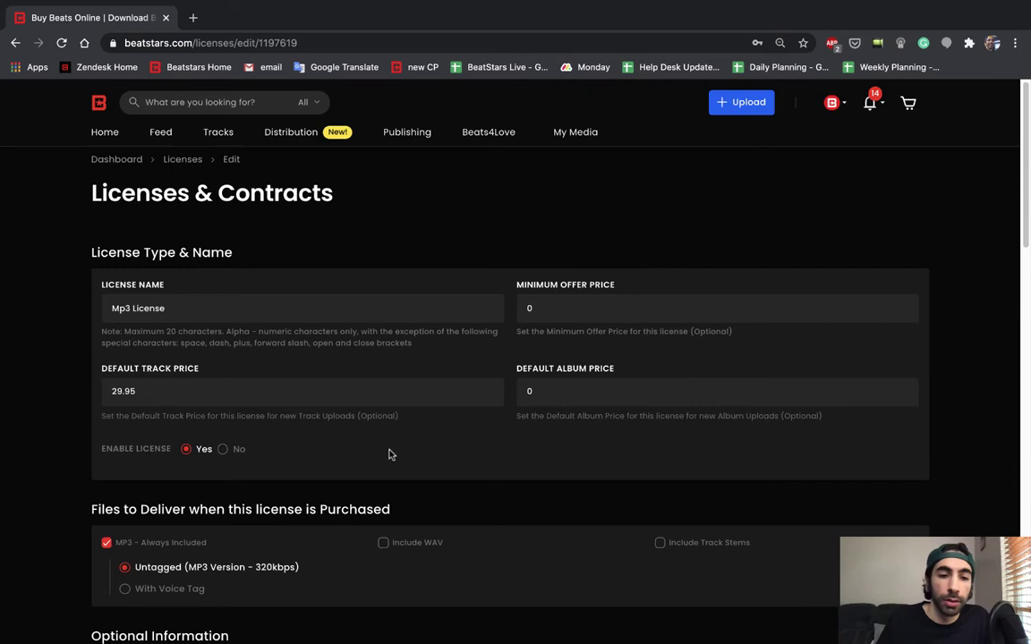
pyautogui.scroll(-1, 390, 447)
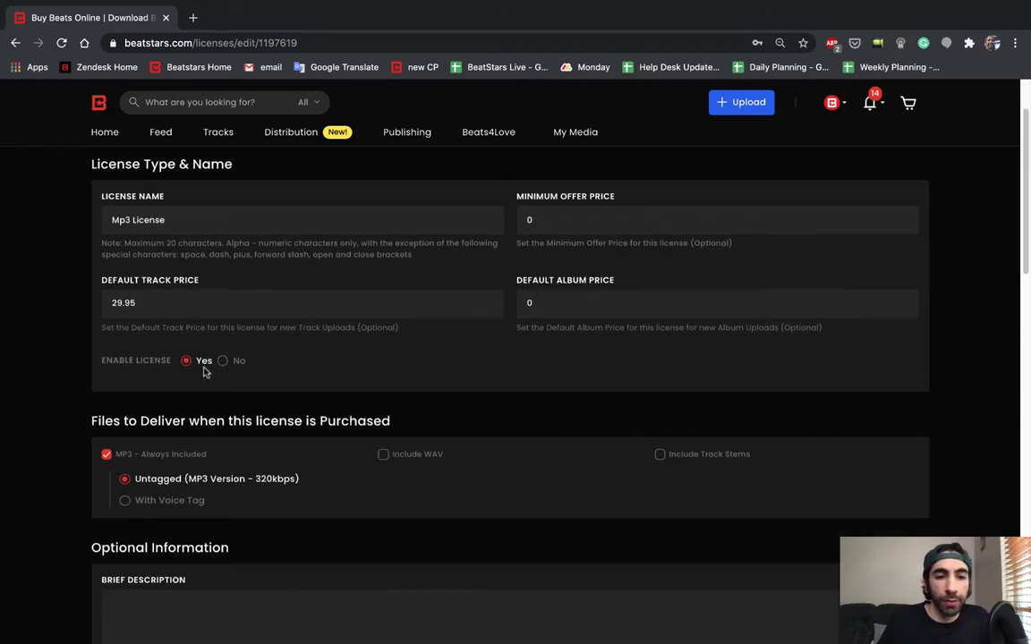
pyautogui.scroll(-1, 394, 387)
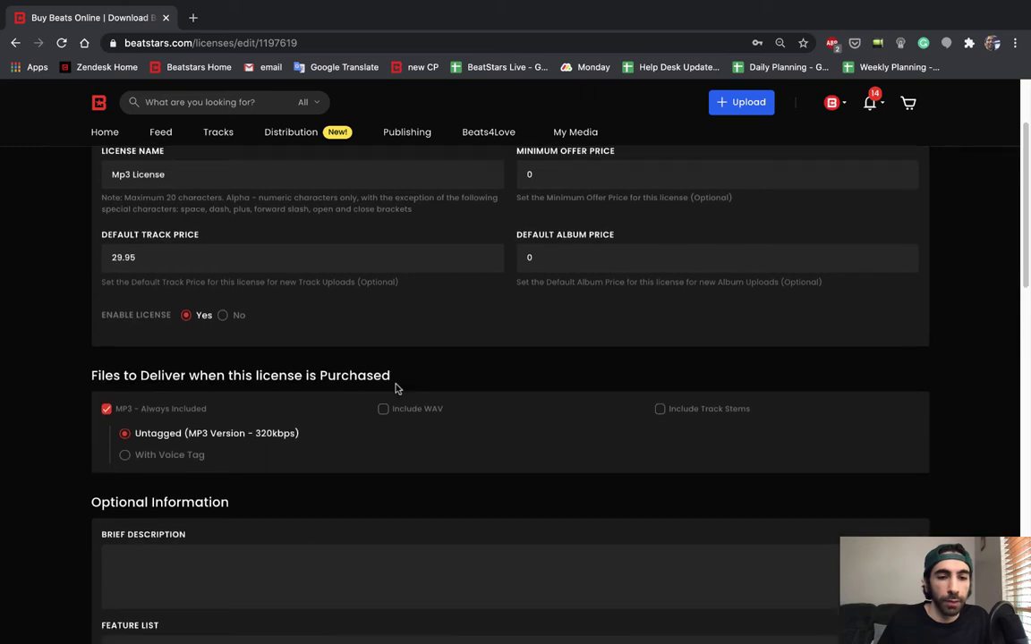
pyautogui.scroll(-2, 397, 387)
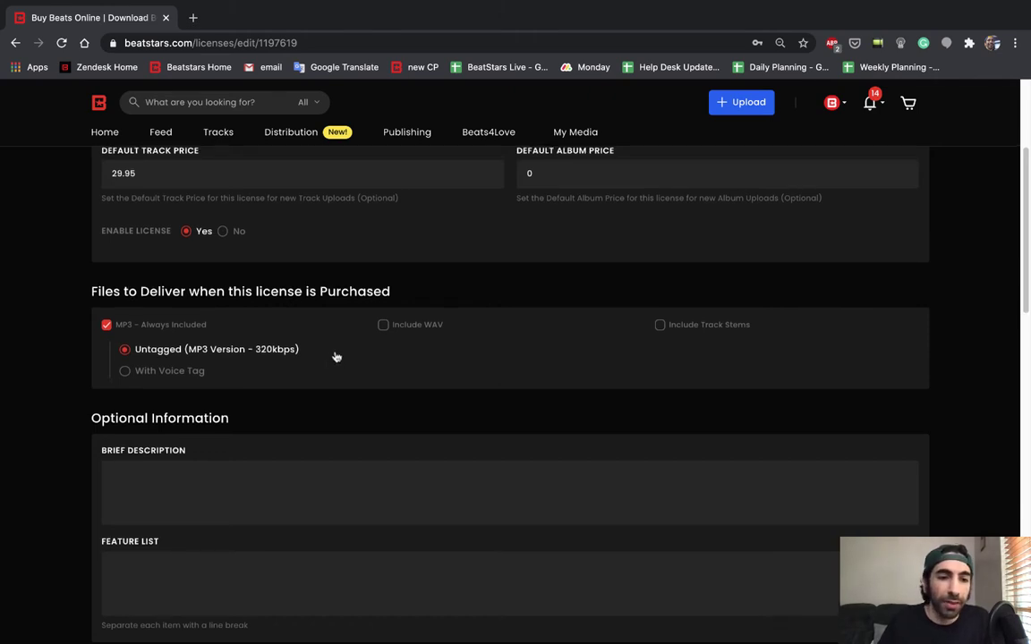
pyautogui.scroll(5, 336, 354)
pyautogui.scroll(-3, 338, 344)
pyautogui.scroll(-1, 338, 346)
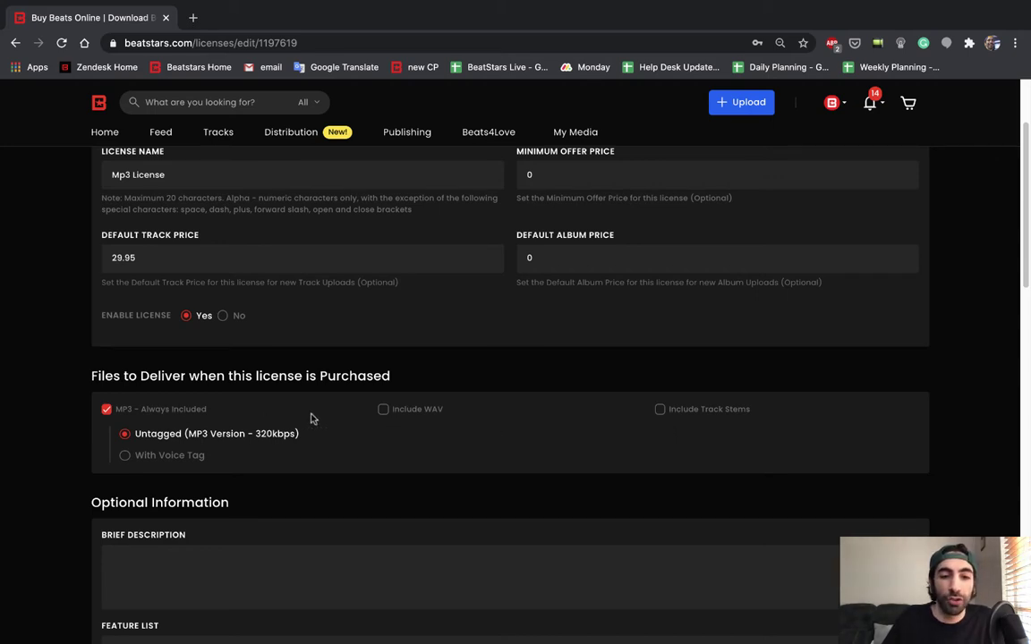
pyautogui.scroll(-2, 355, 461)
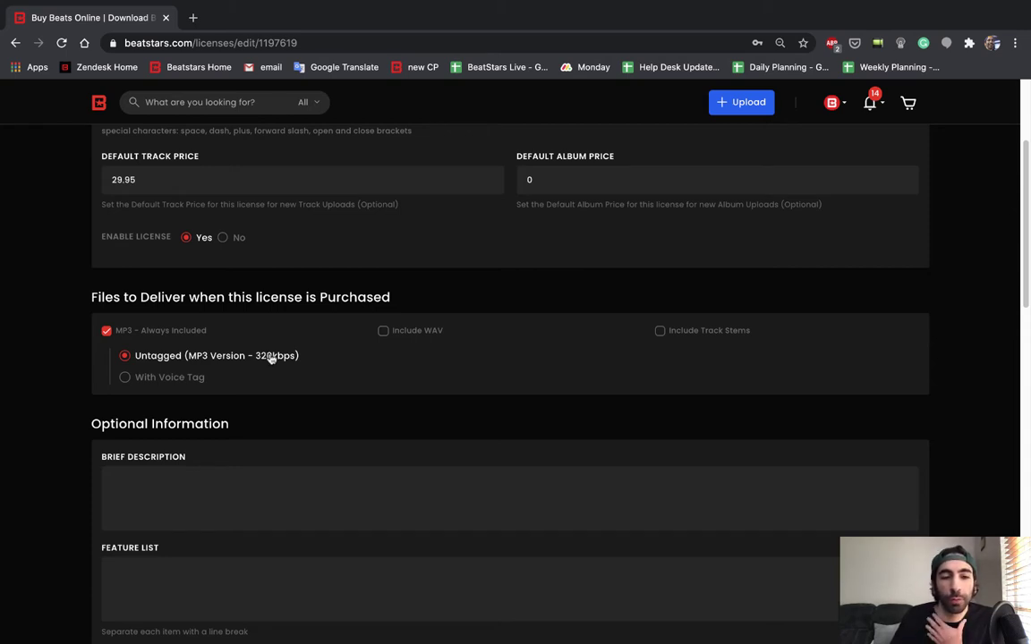
pyautogui.scroll(-2, 711, 382)
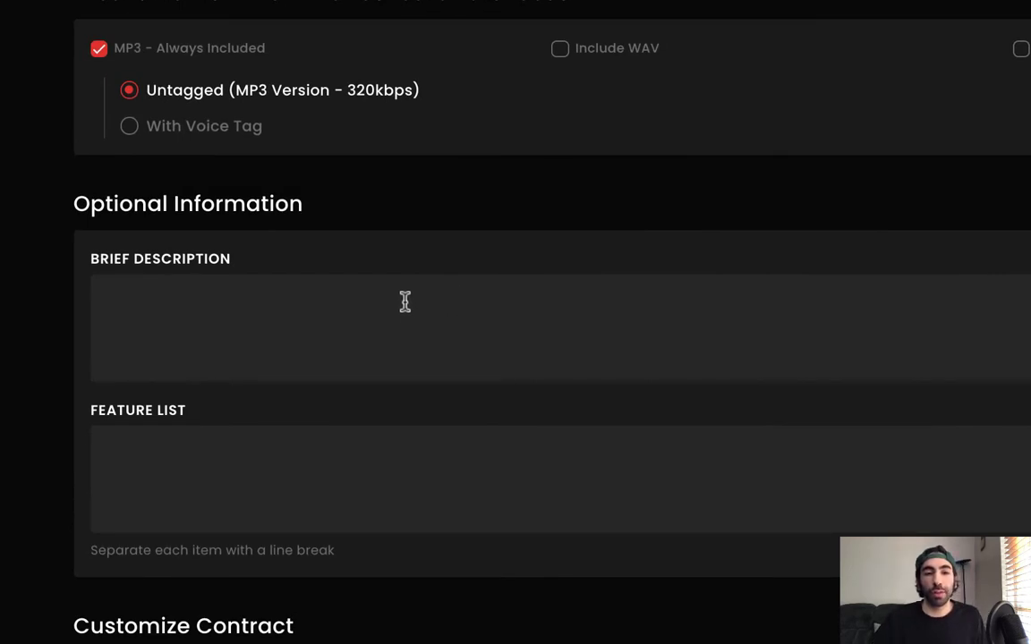
# - Enter the description 'This is our test license.' and features 'Includes Mp3' and 'Lots of streams'
pyautogui.click(403, 302)
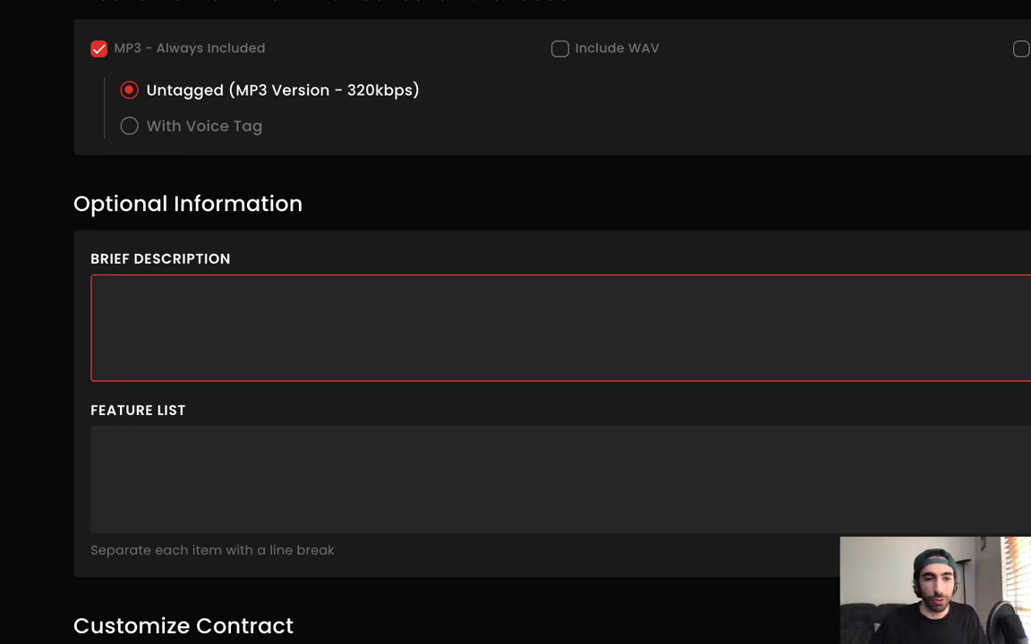
pyautogui.write('This is our tes')
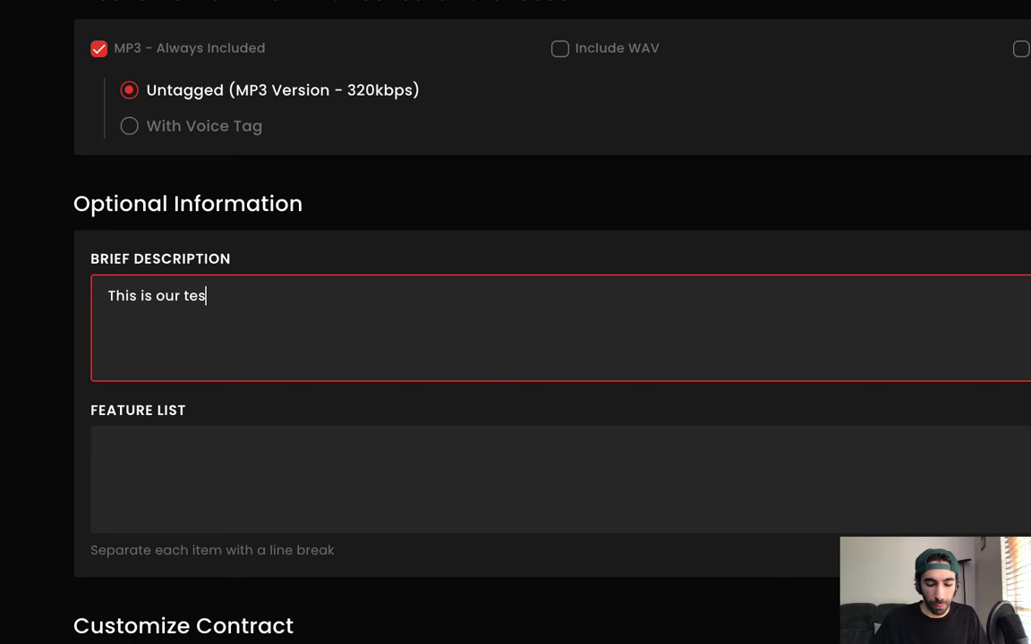
pyautogui.write('t license.')
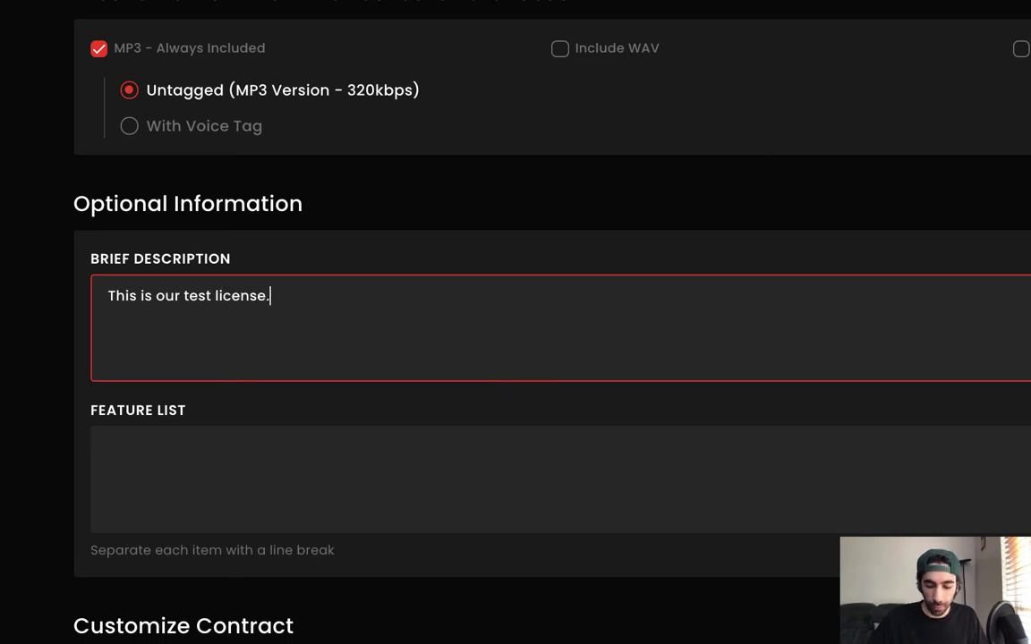
pyautogui.click(304, 451)
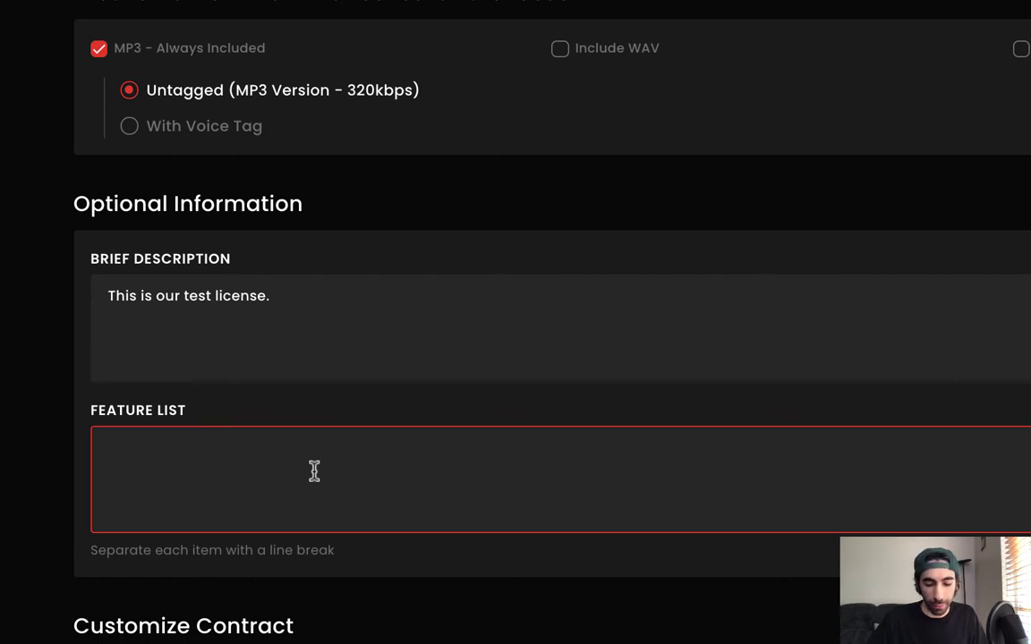
pyautogui.write('Includes ')
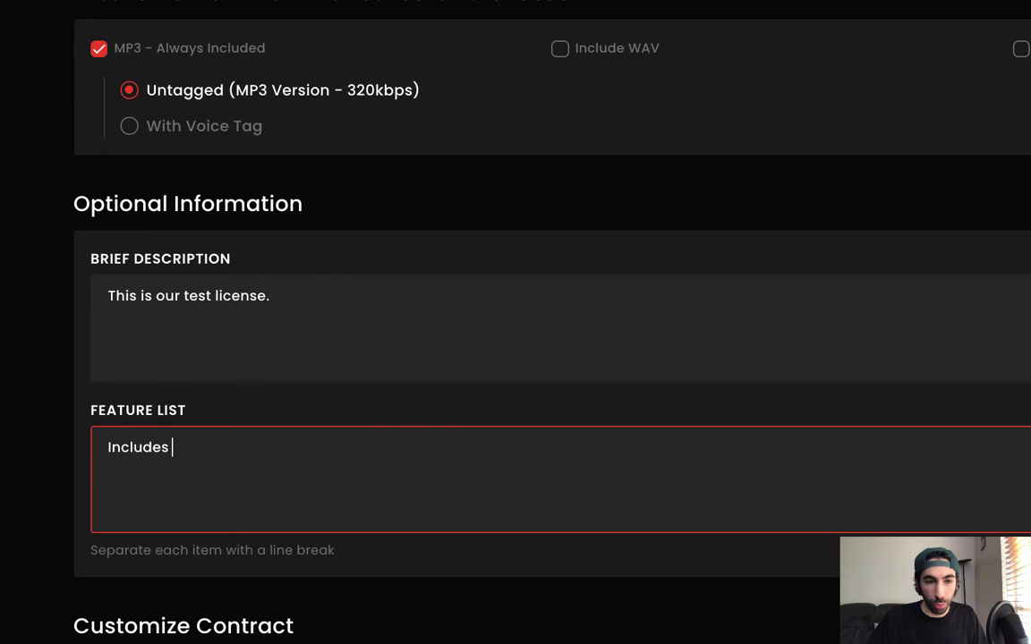
pyautogui.write('Mp3')
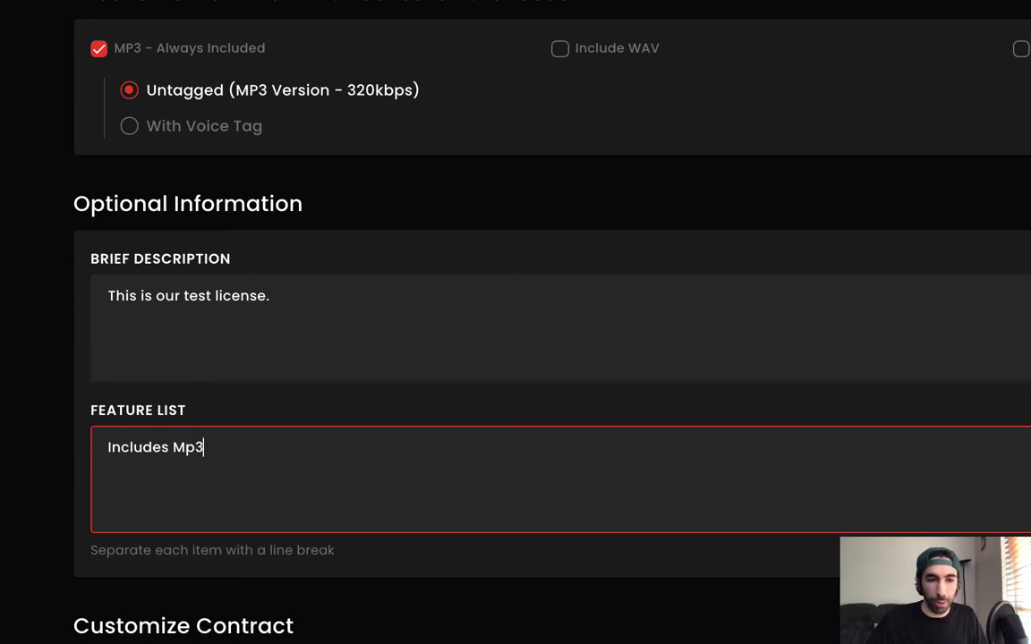
pyautogui.press('Return')
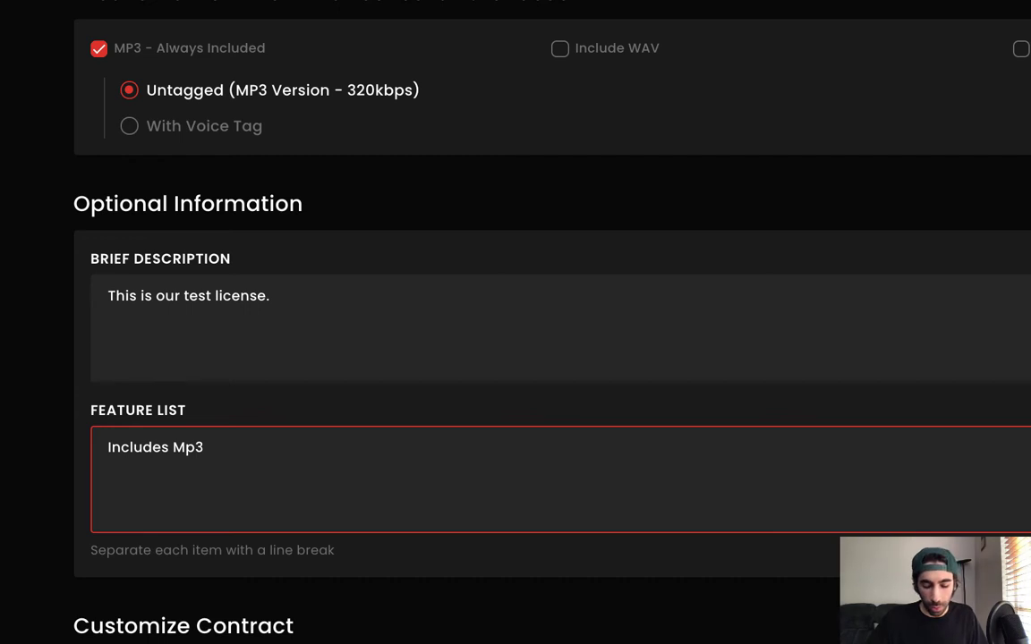
pyautogui.write('Lots of streams')
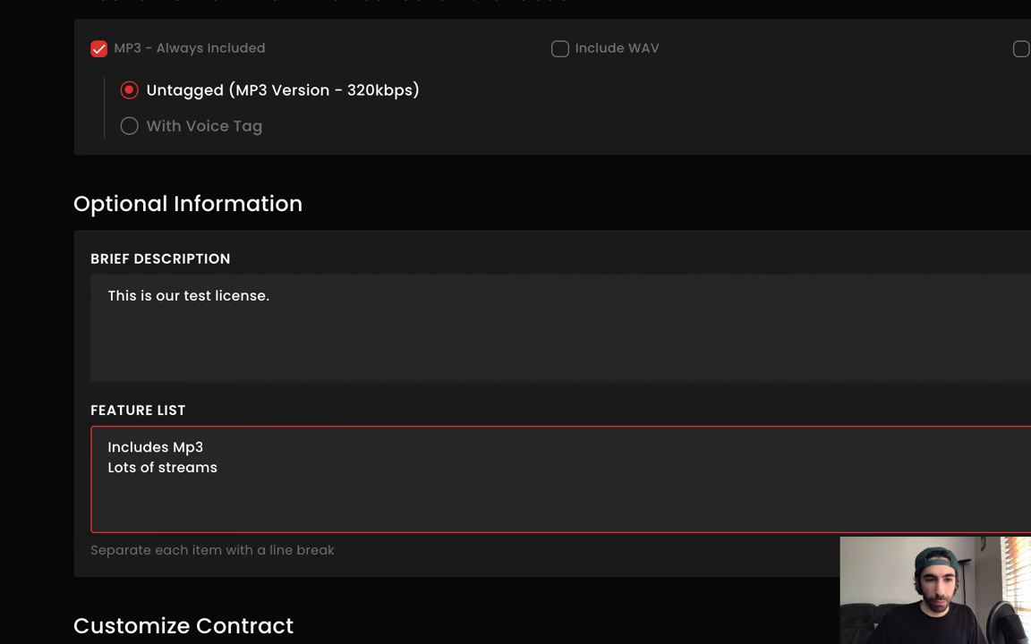
pyautogui.scroll(-1, 98, 483)
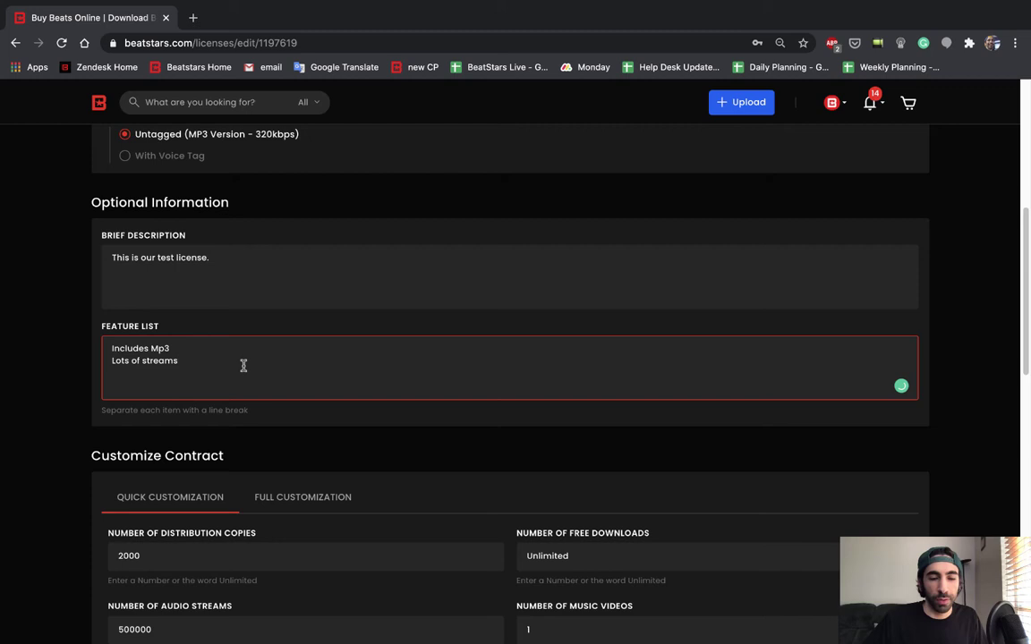
# - Show the Full Customization contract template with its {LICENSE_NAME} and {TRACK_PRICE} placeholders
pyautogui.scroll(-5, 594, 395)
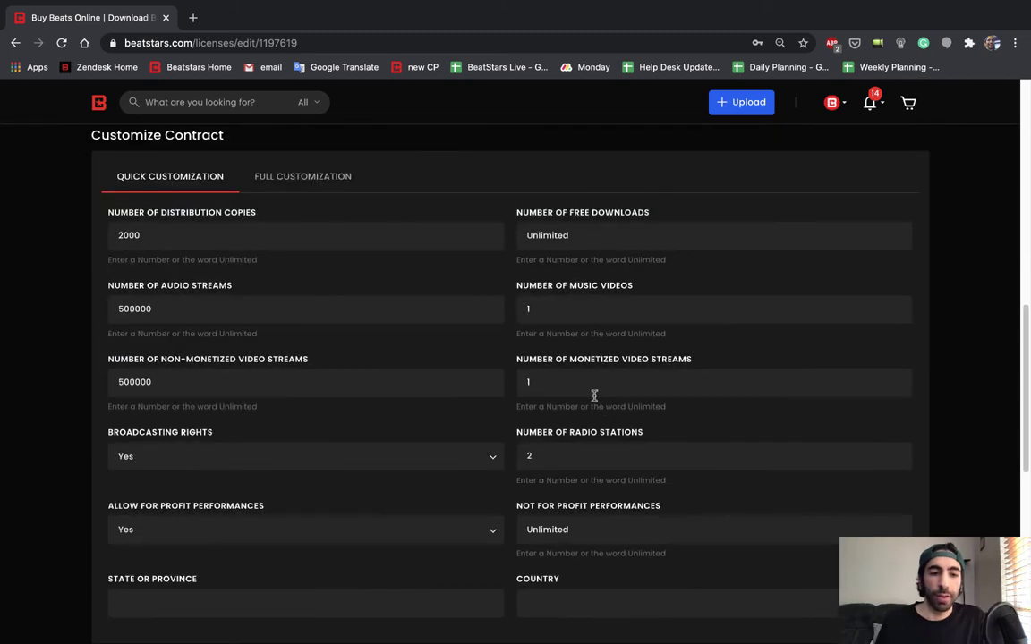
pyautogui.scroll(1, 590, 394)
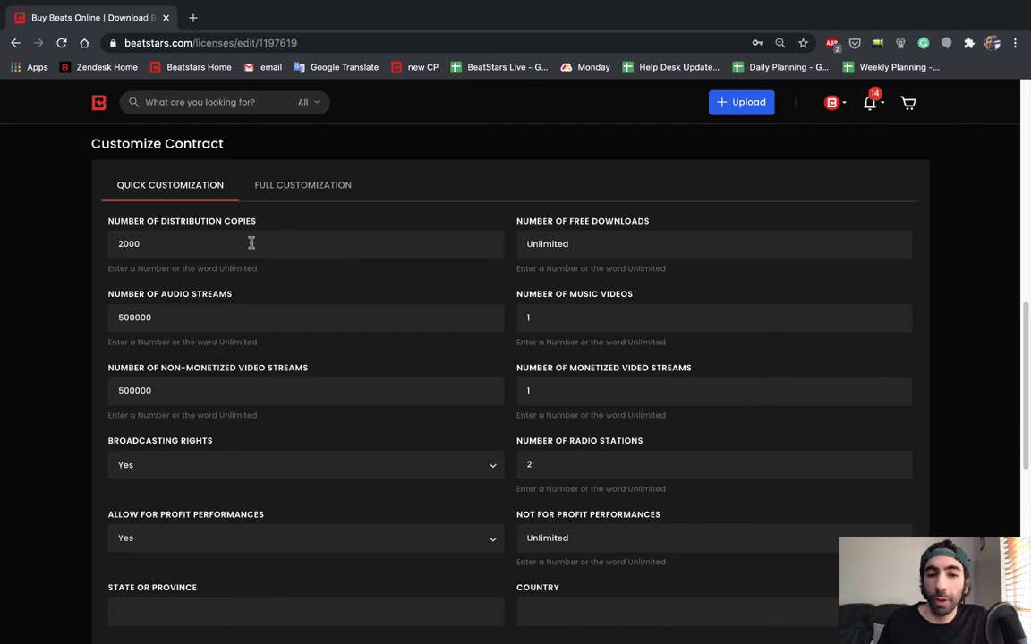
pyautogui.click(291, 191)
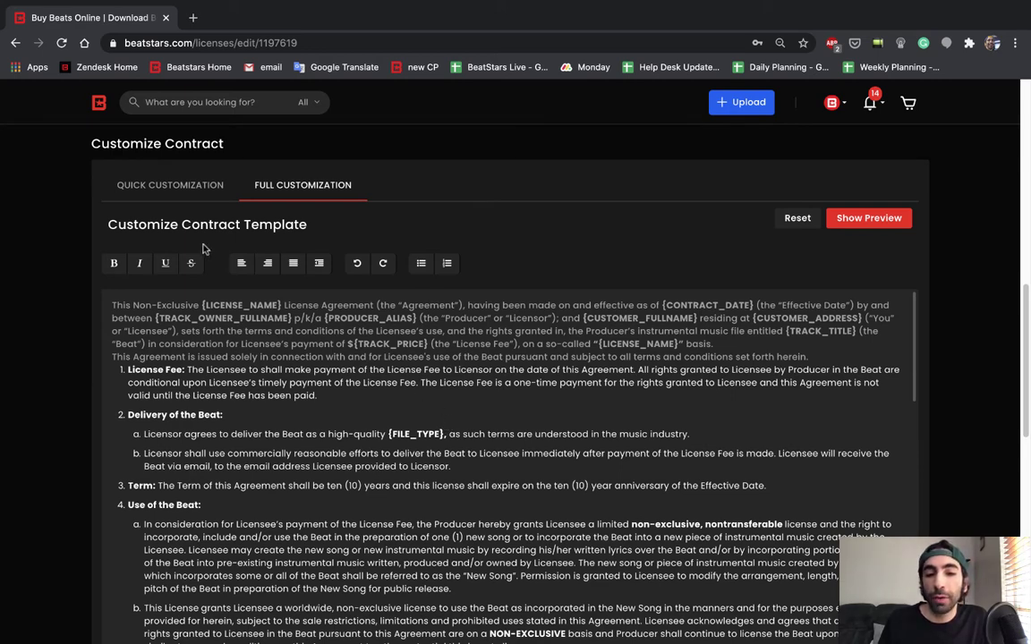
# - Return to Quick Customization showing 2000 copies, 500000 streams and broadcasting allowed
pyautogui.click(183, 186)
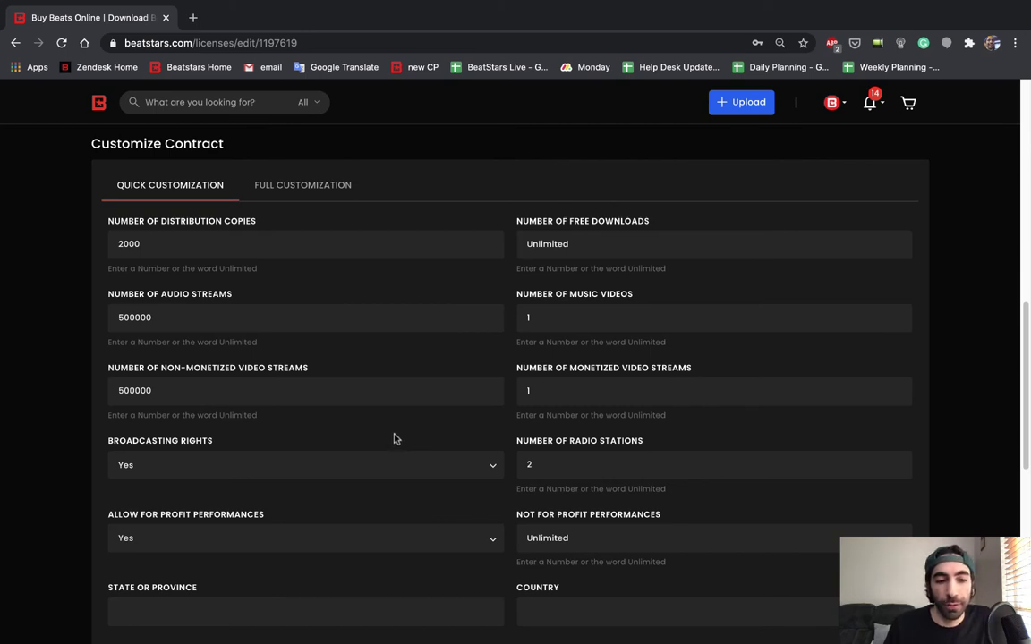
# - Set the contract's governing law to Texas, United States of America
pyautogui.scroll(-3, 662, 577)
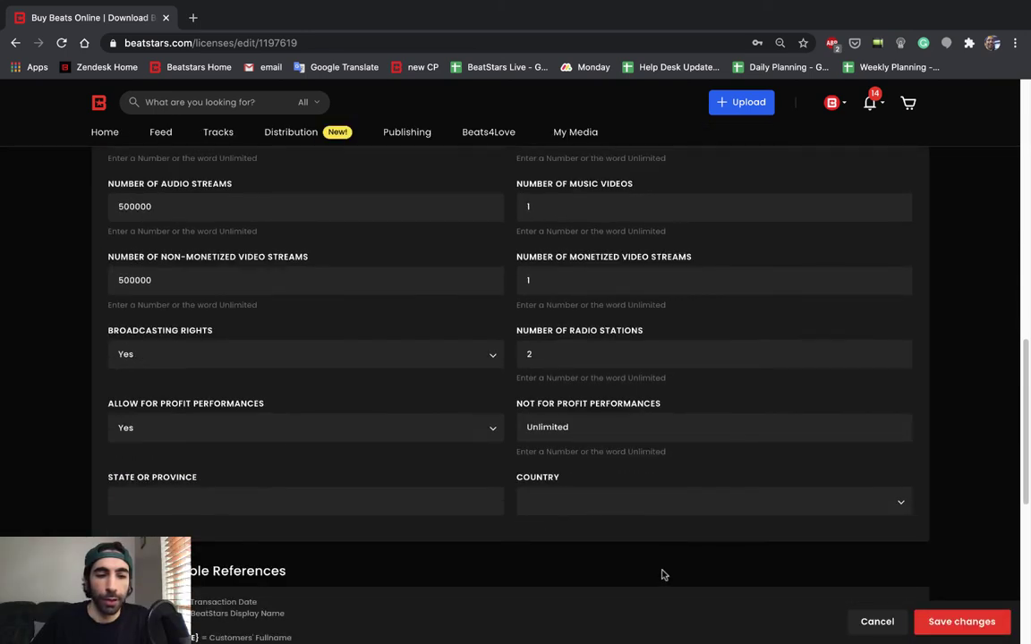
pyautogui.scroll(-3, 658, 571)
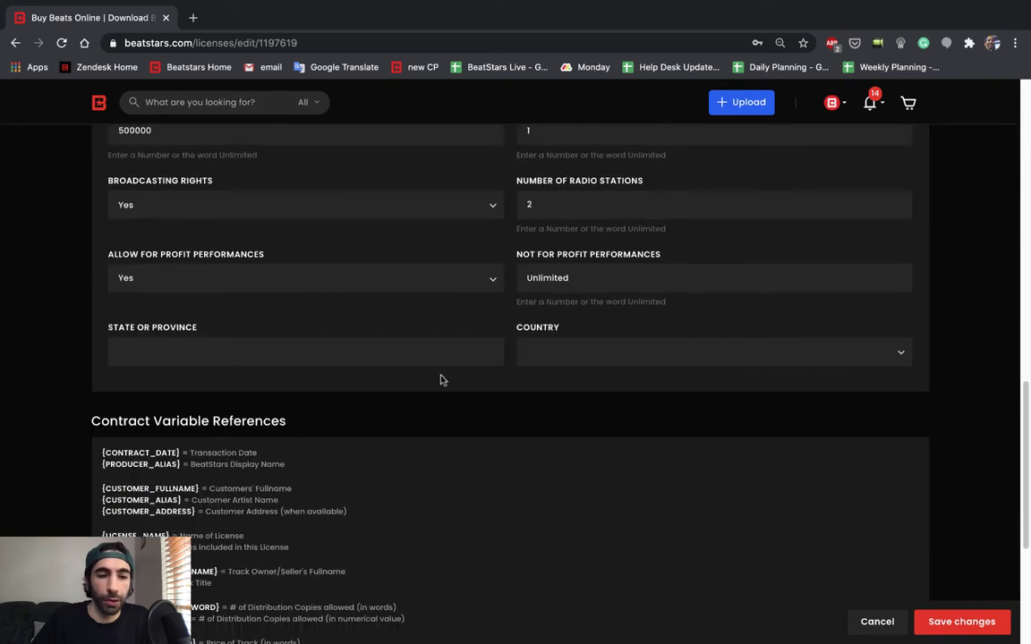
pyautogui.click(345, 353)
pyautogui.write('Te')
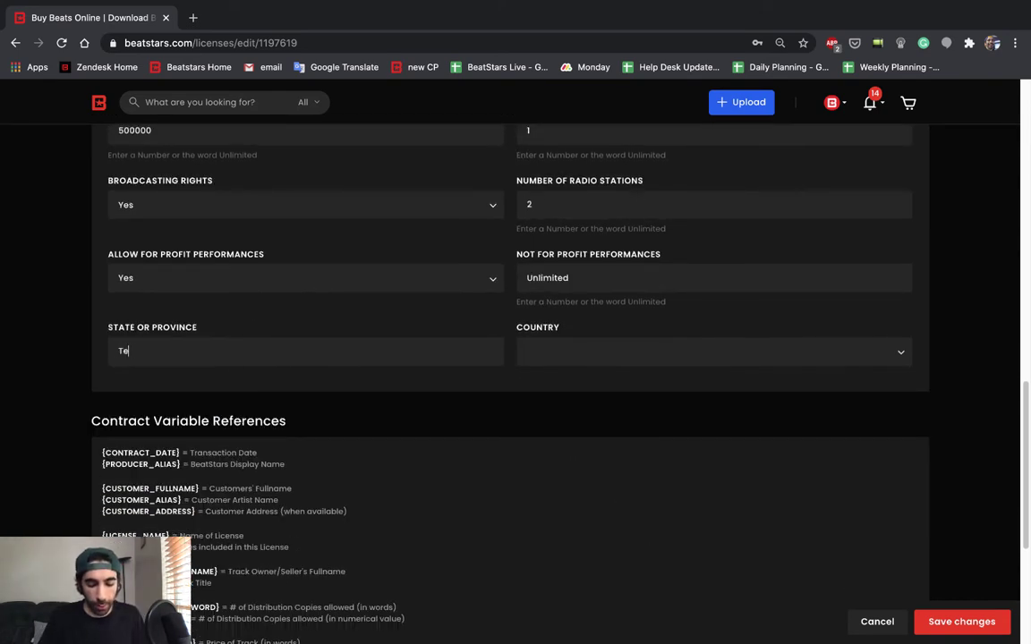
pyautogui.write('xas')
pyautogui.click(611, 351)
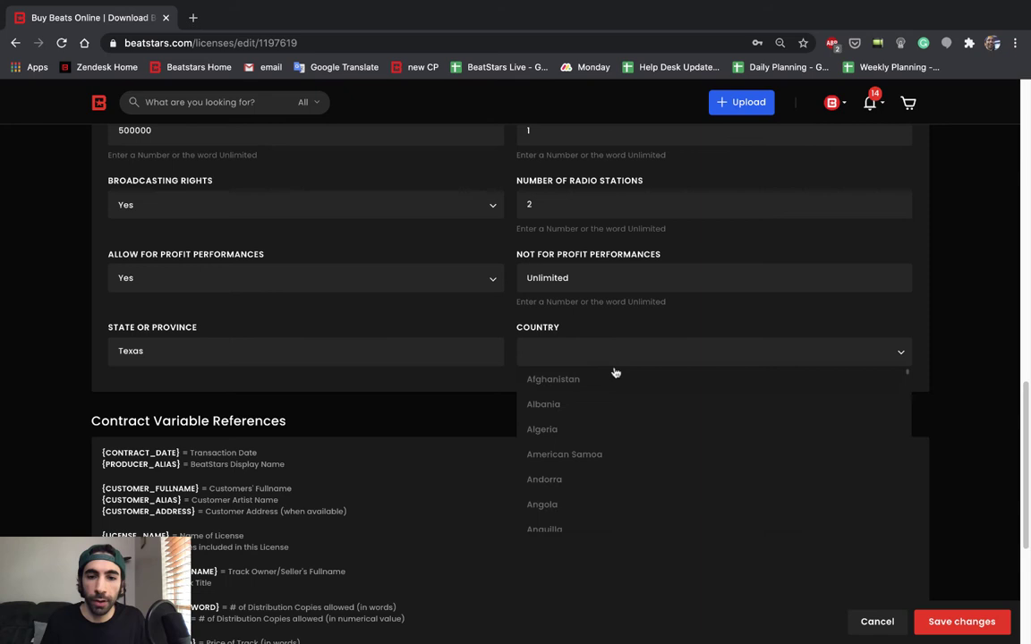
pyautogui.scroll(-20, 598, 416)
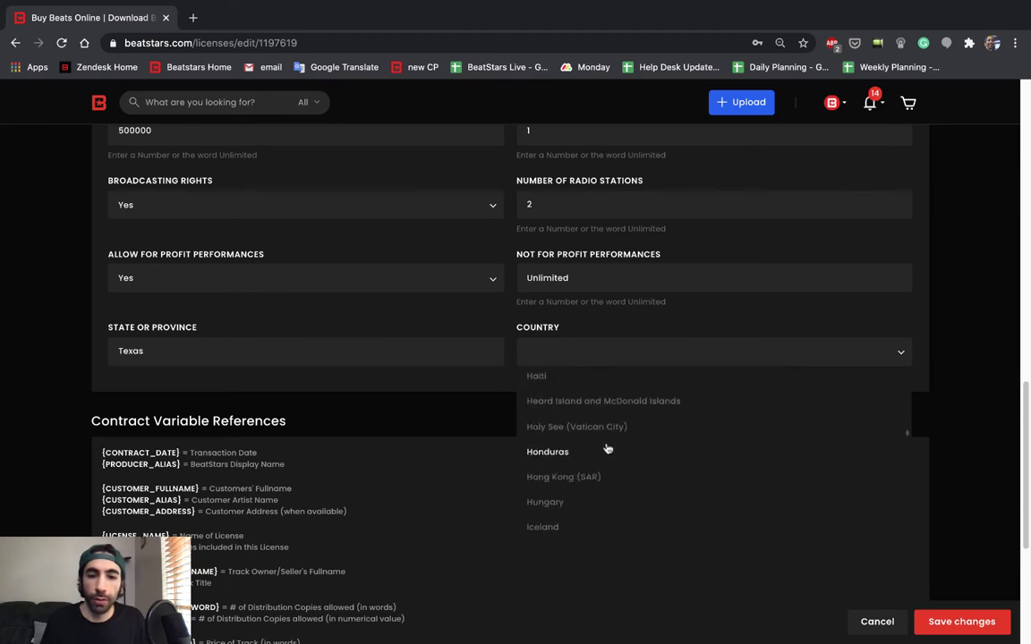
pyautogui.scroll(-20, 608, 449)
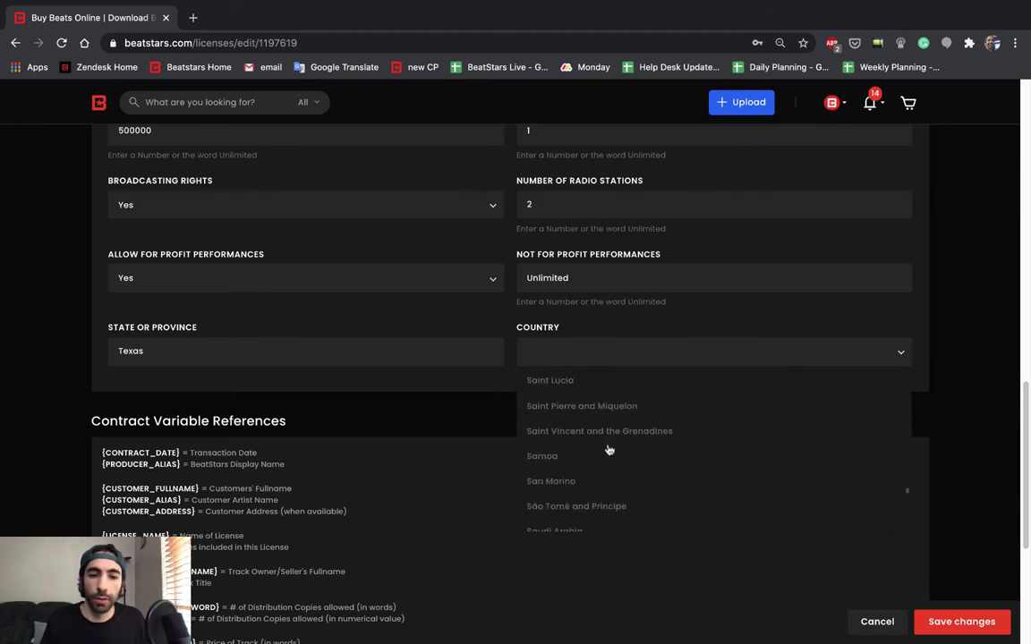
pyautogui.scroll(-20, 607, 450)
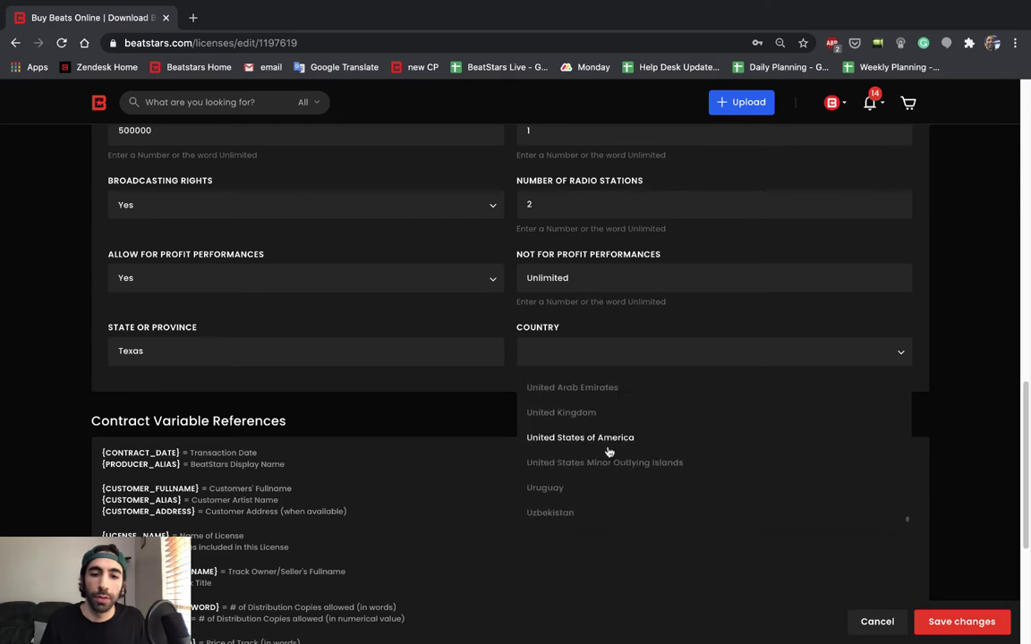
pyautogui.click(577, 440)
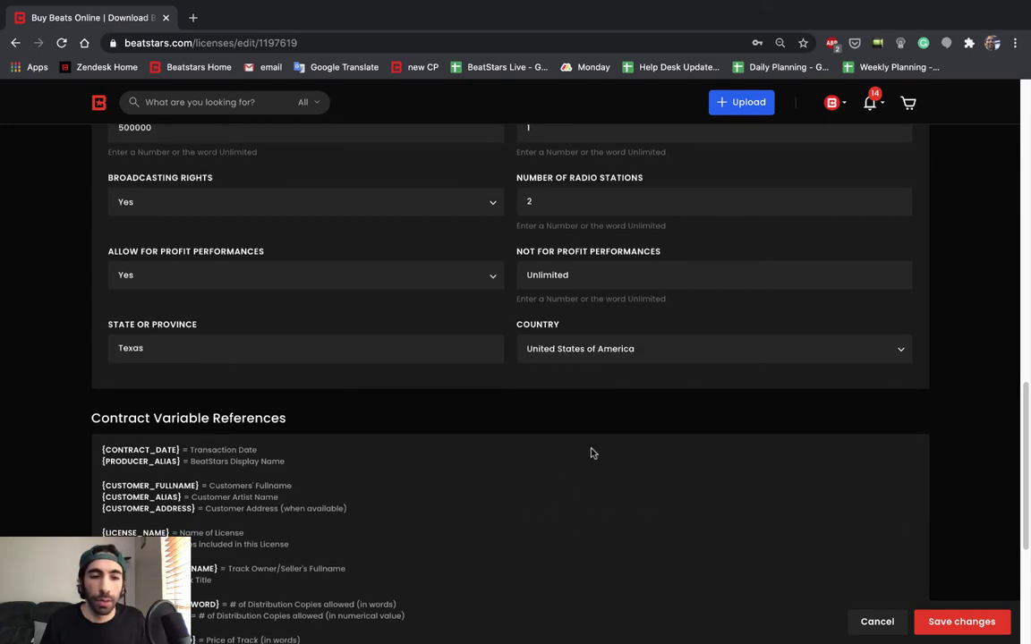
pyautogui.scroll(-3, 590, 453)
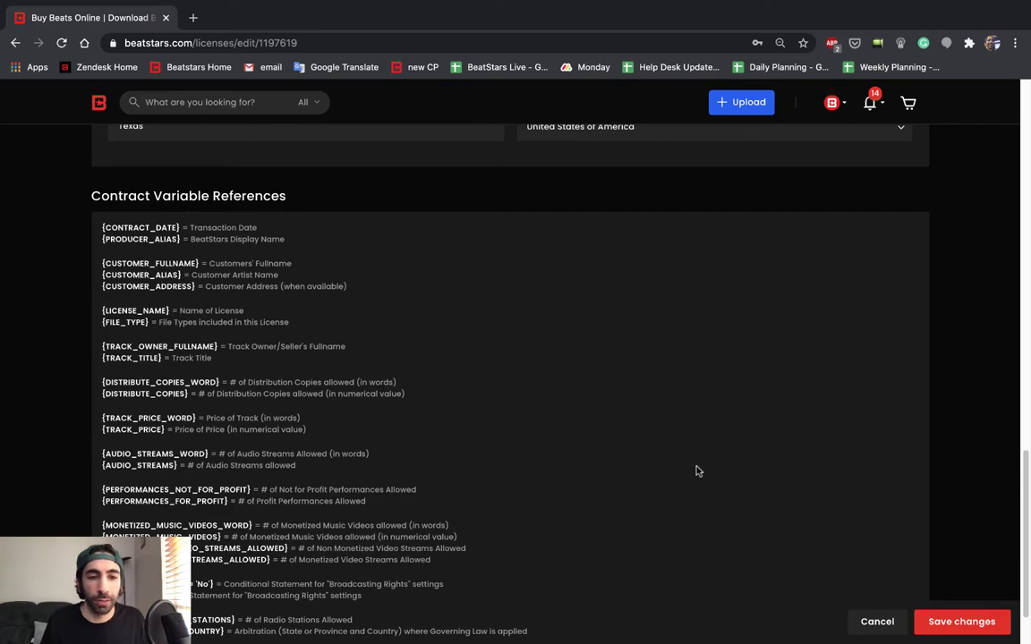
pyautogui.scroll(-1, 698, 472)
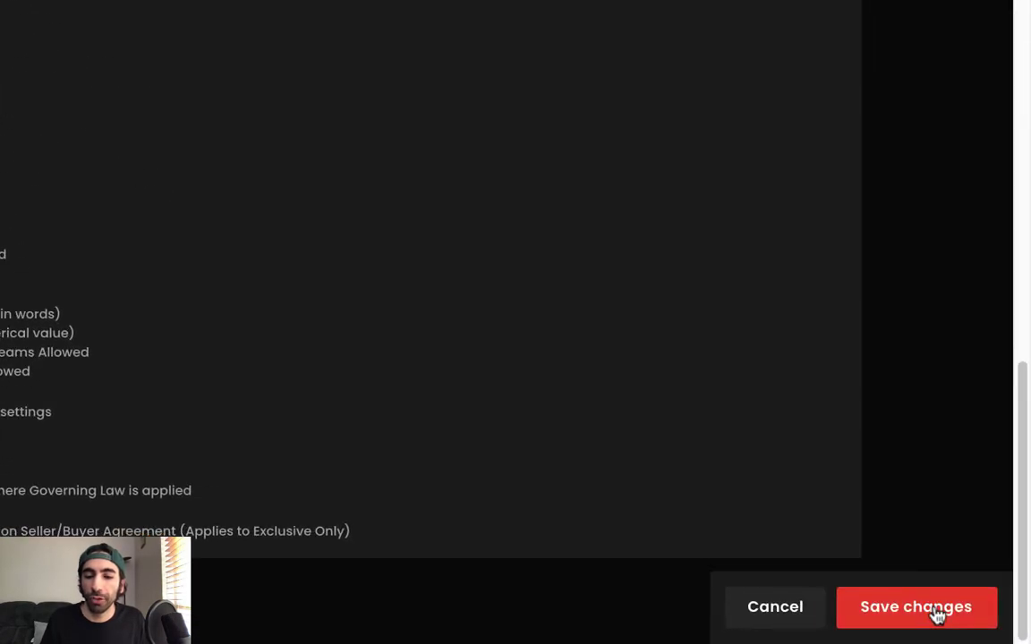
# - Save the Mp3 License changes and dismiss the success confirmation
pyautogui.click(972, 623)
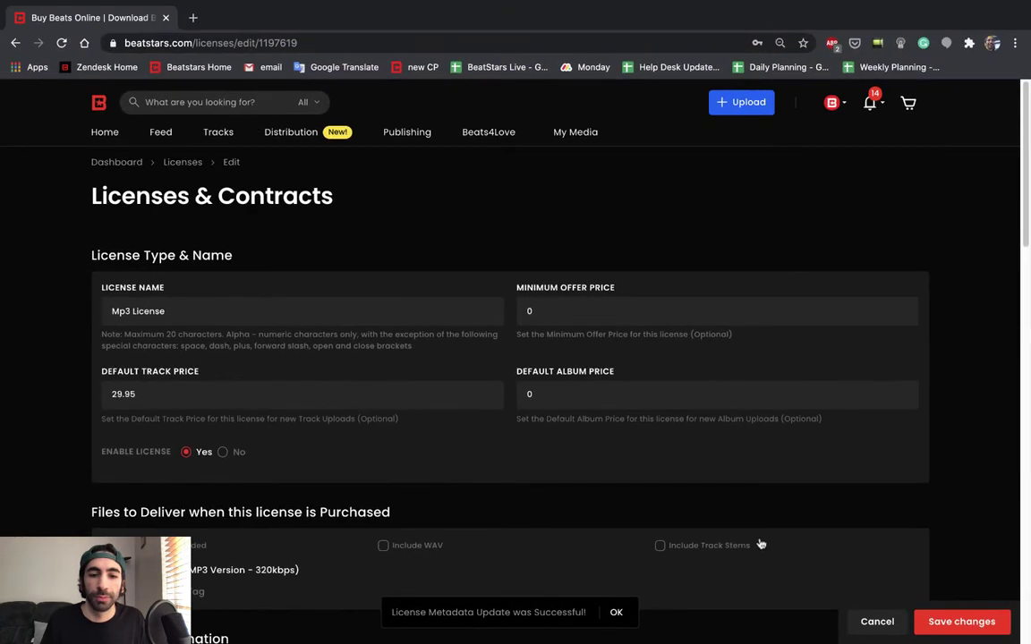
pyautogui.click(615, 614)
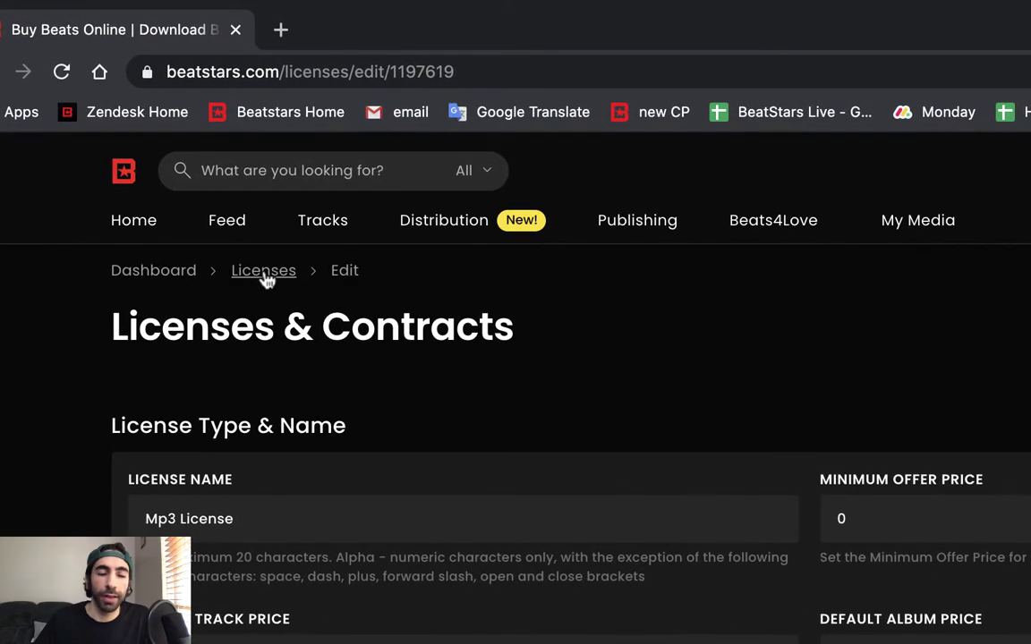
# - Apply the Mp3 License's $29.95 default price to all tracks from the license list
pyautogui.click(182, 161)
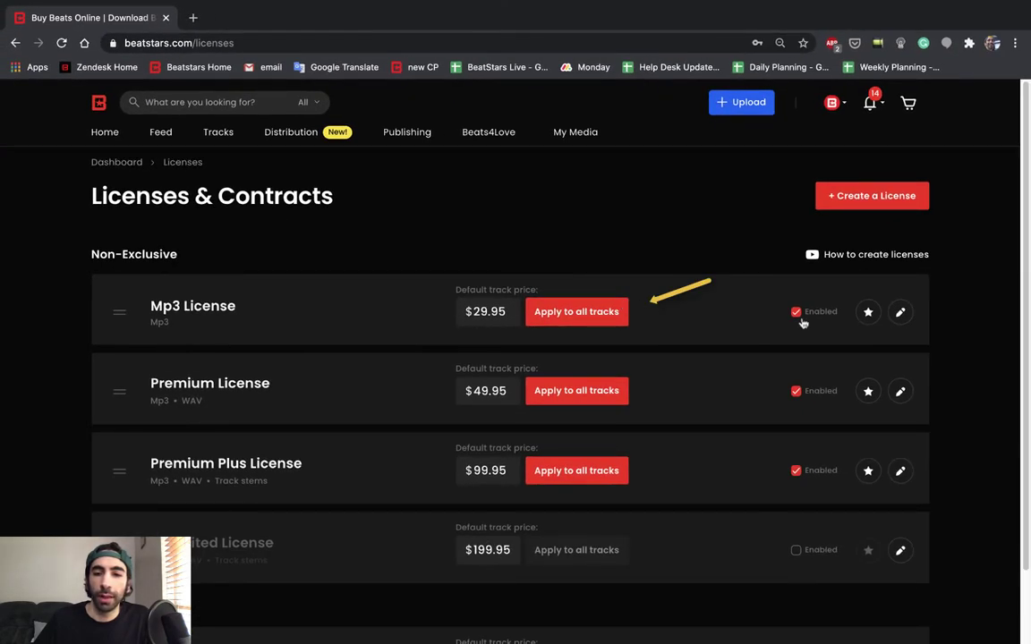
pyautogui.click(598, 313)
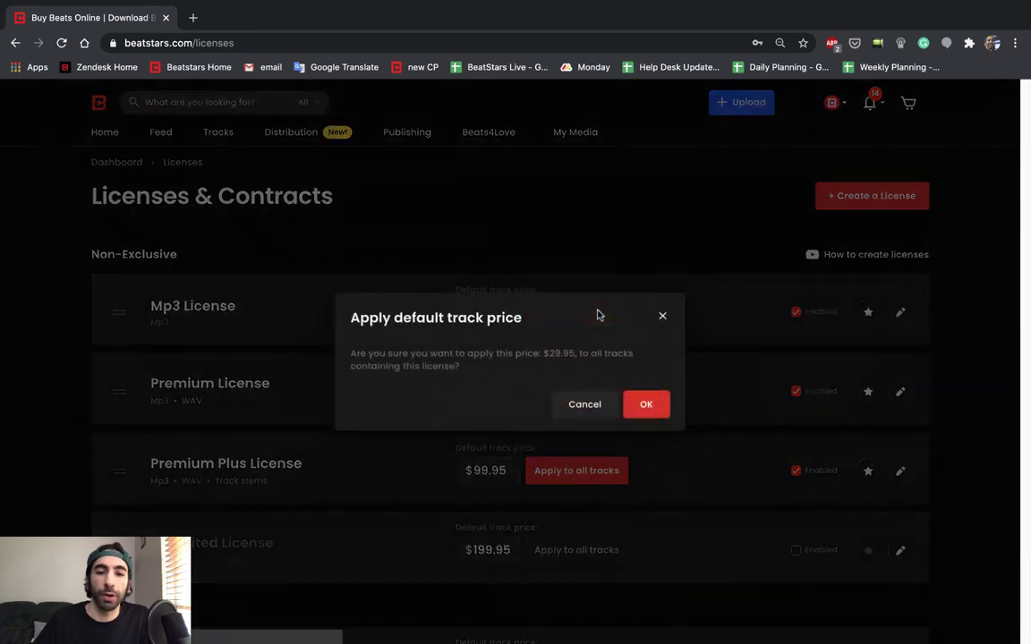
pyautogui.click(647, 405)
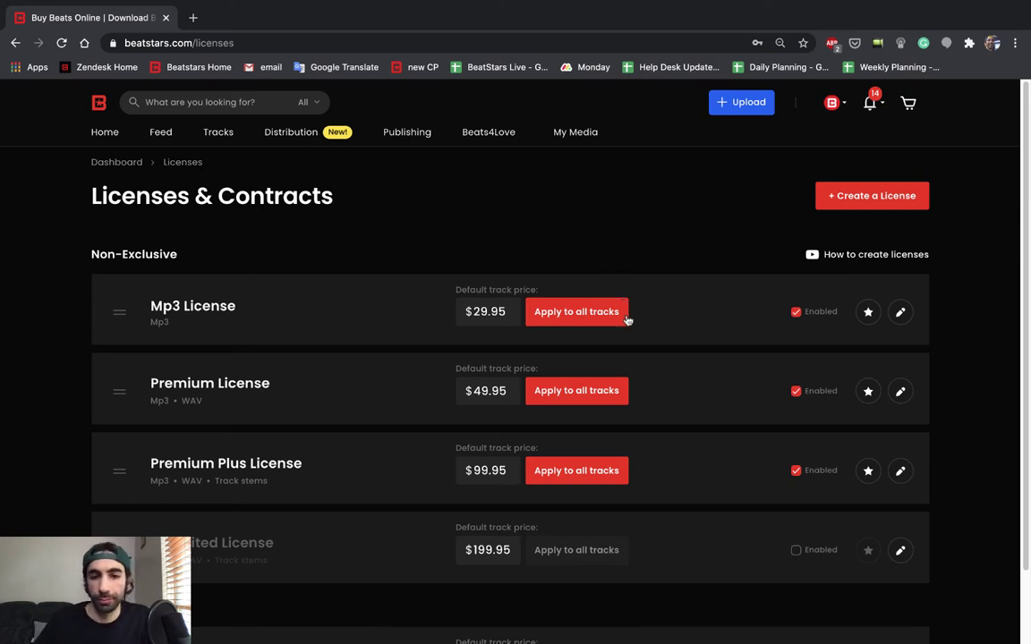
pyautogui.scroll(-2, 626, 402)
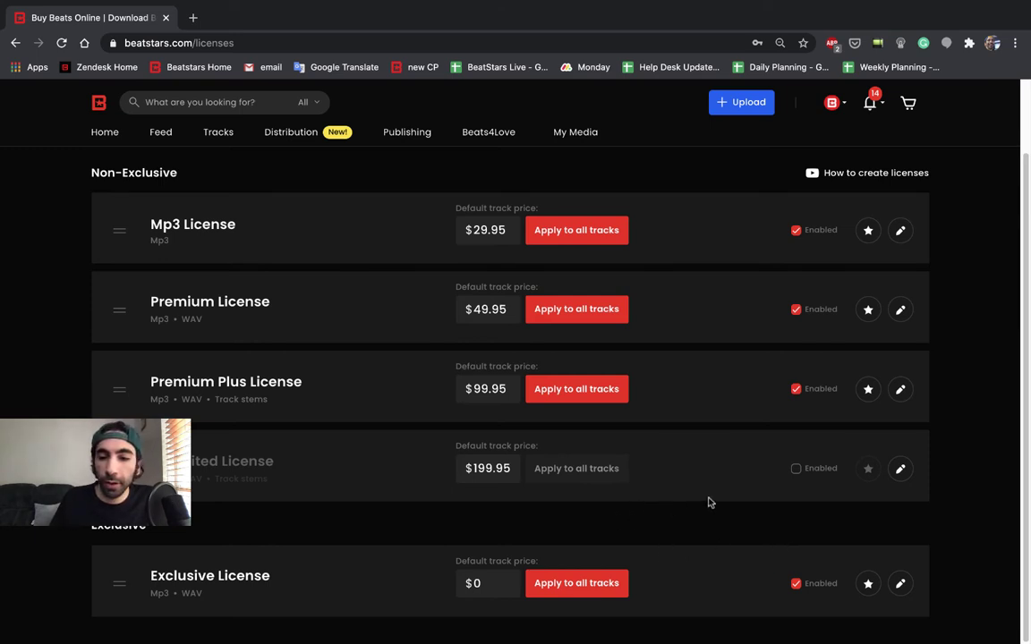
# - Edit the Exclusive License and set Make Offer Only to Yes
pyautogui.click(901, 583)
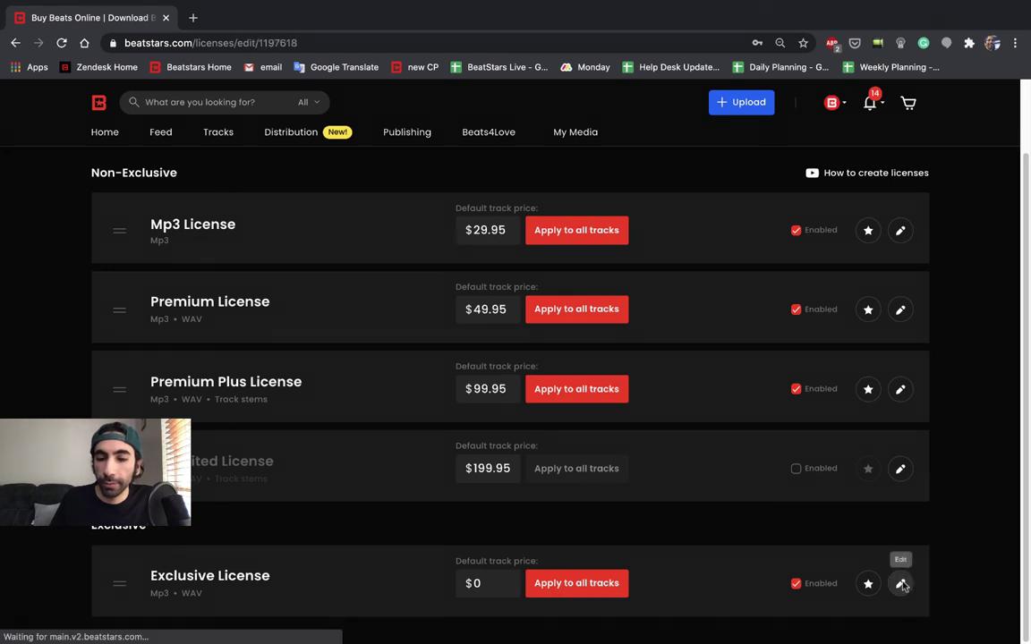
pyautogui.scroll(-1, 872, 545)
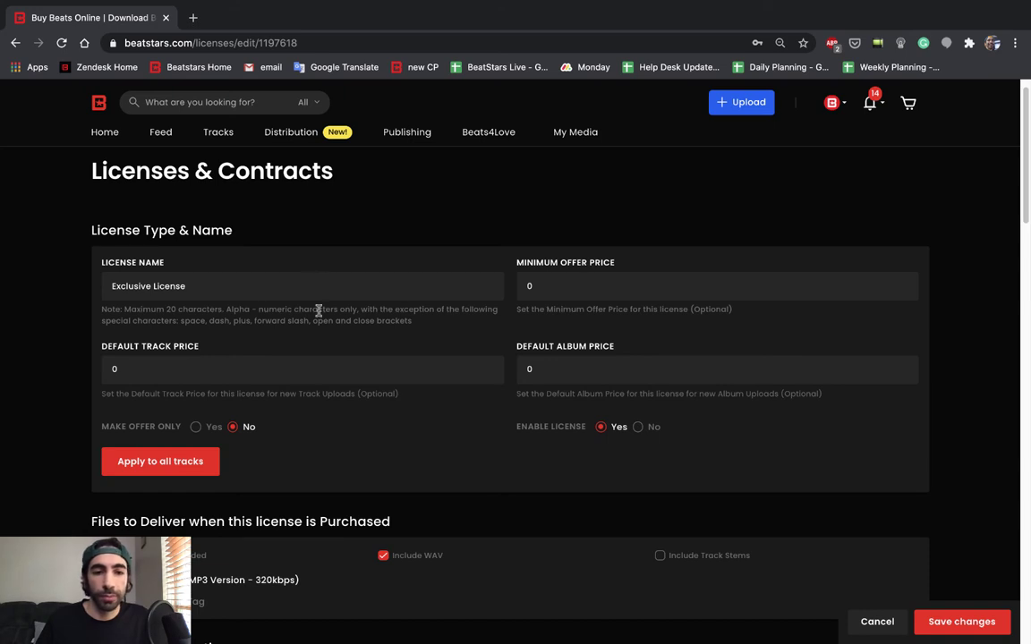
pyautogui.scroll(-1, 347, 356)
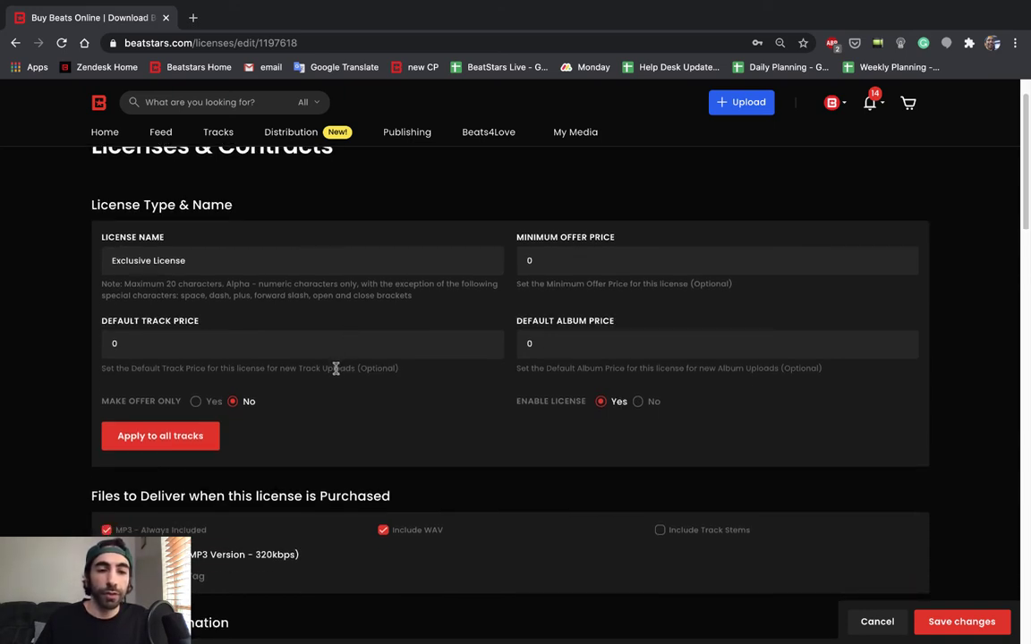
pyautogui.click(195, 402)
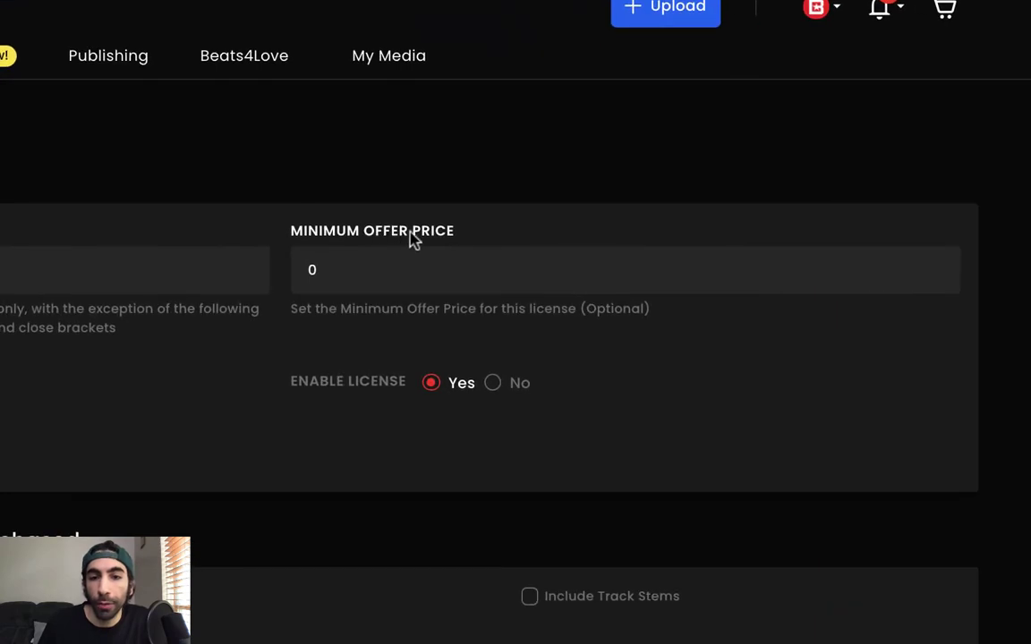
# - Change the Exclusive License minimum offer price to 300.00, include track stems, and save
pyautogui.click(396, 265)
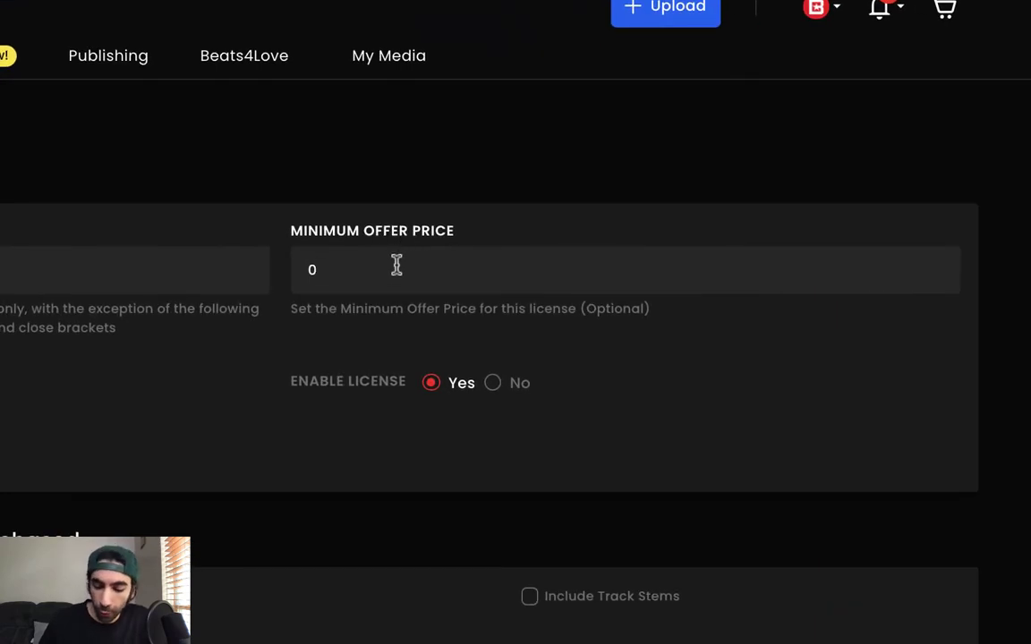
pyautogui.press('BackSpace')
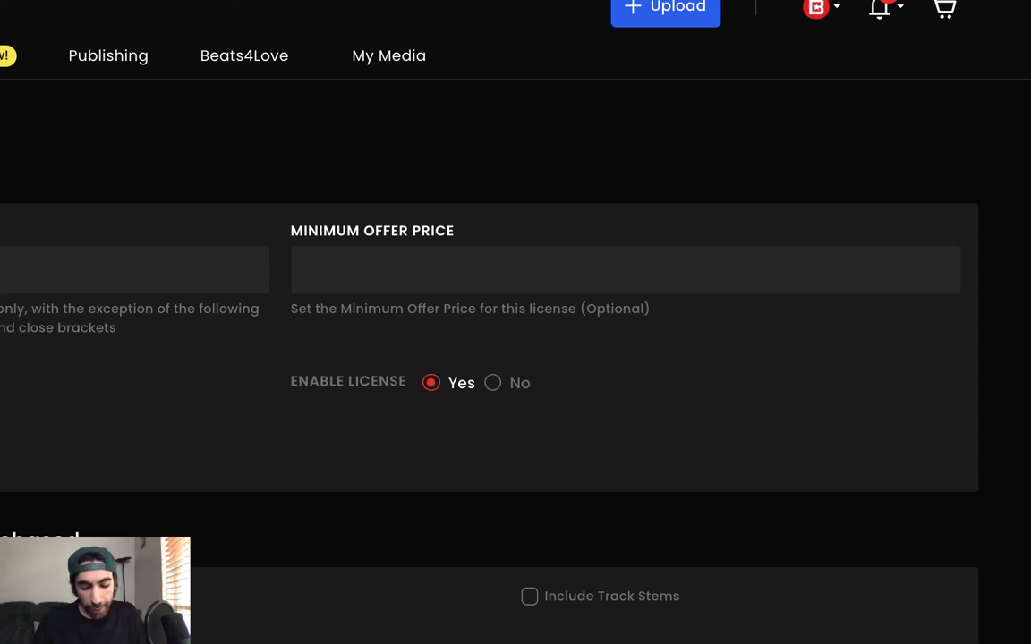
pyautogui.write('300.0')
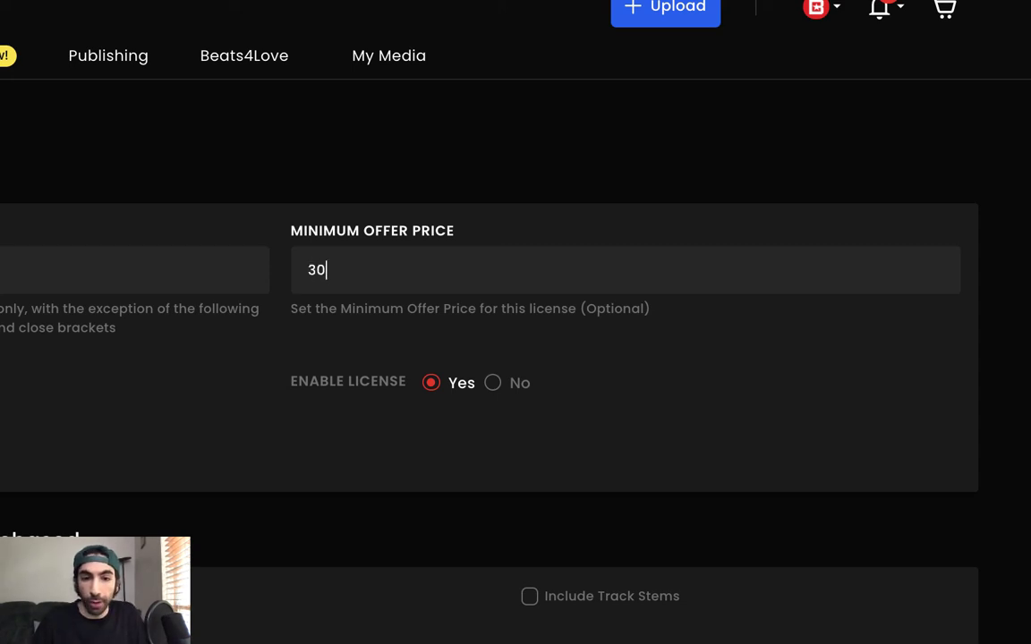
pyautogui.write('0')
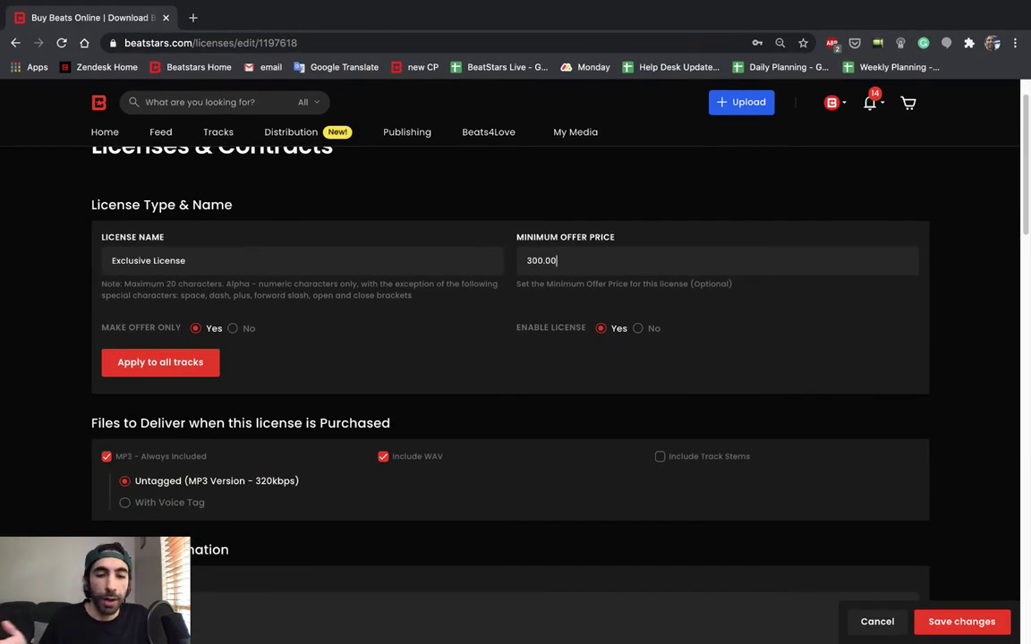
pyautogui.scroll(1, 623, 491)
pyautogui.scroll(-1, 624, 491)
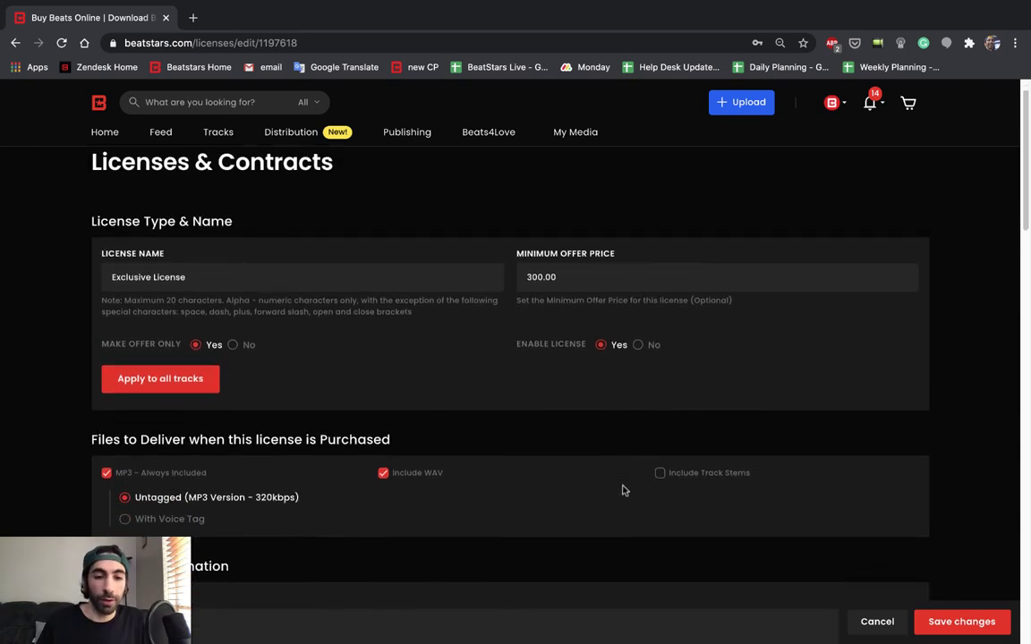
pyautogui.scroll(-1, 624, 490)
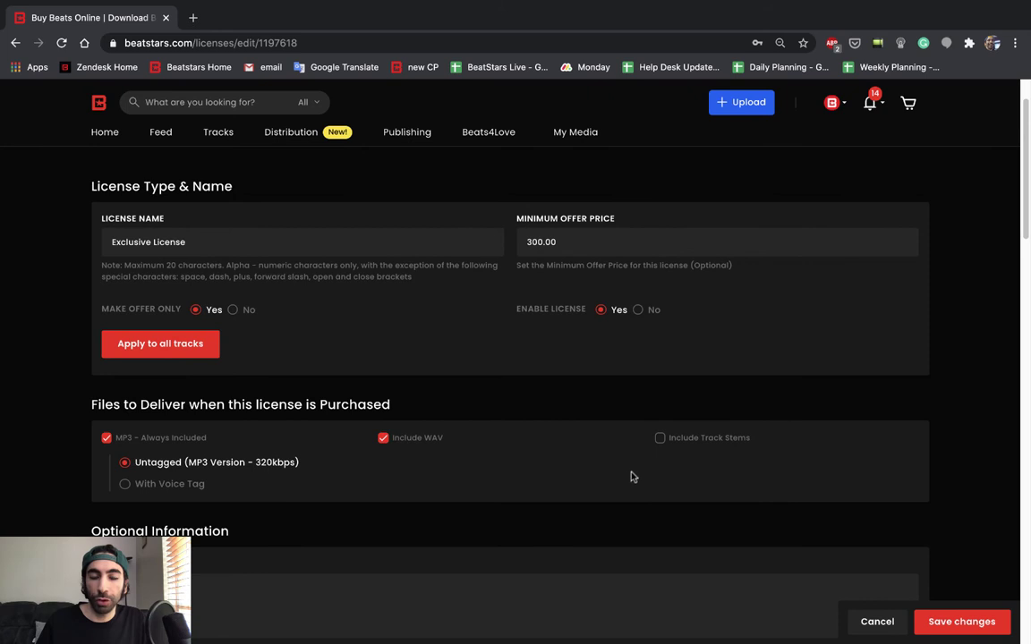
pyautogui.click(661, 438)
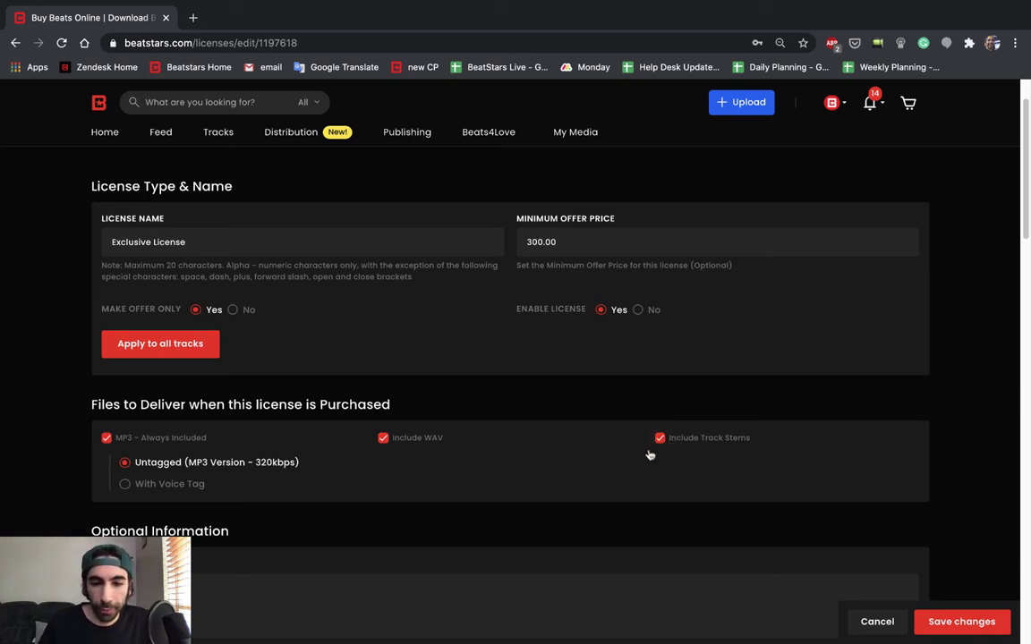
pyautogui.click(959, 621)
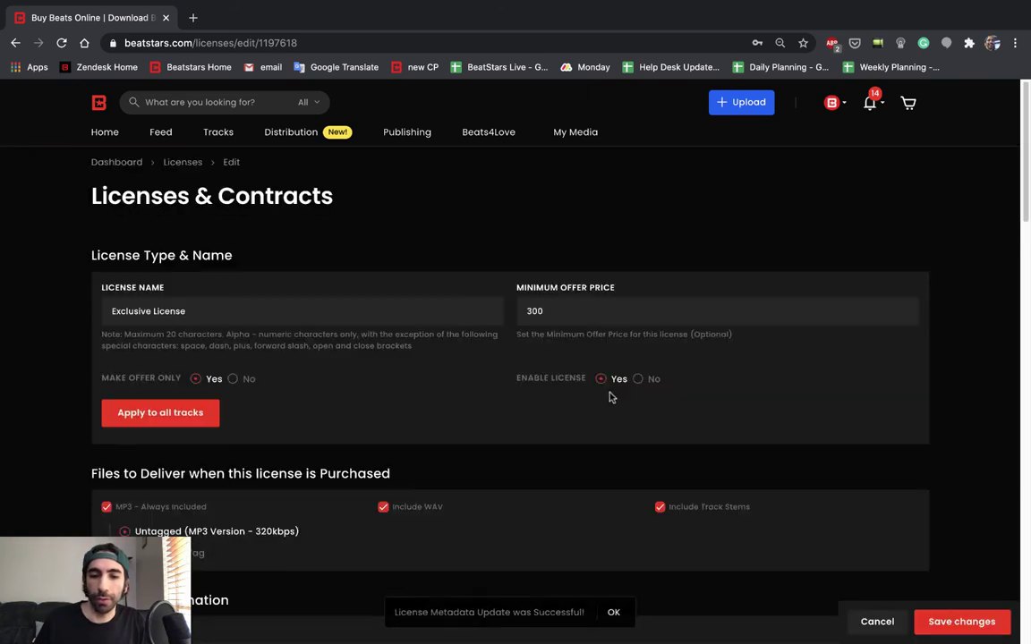
# - Back in the licenses list, apply the Exclusive License default price to all tracks
pyautogui.click(187, 169)
pyautogui.scroll(-2, 528, 432)
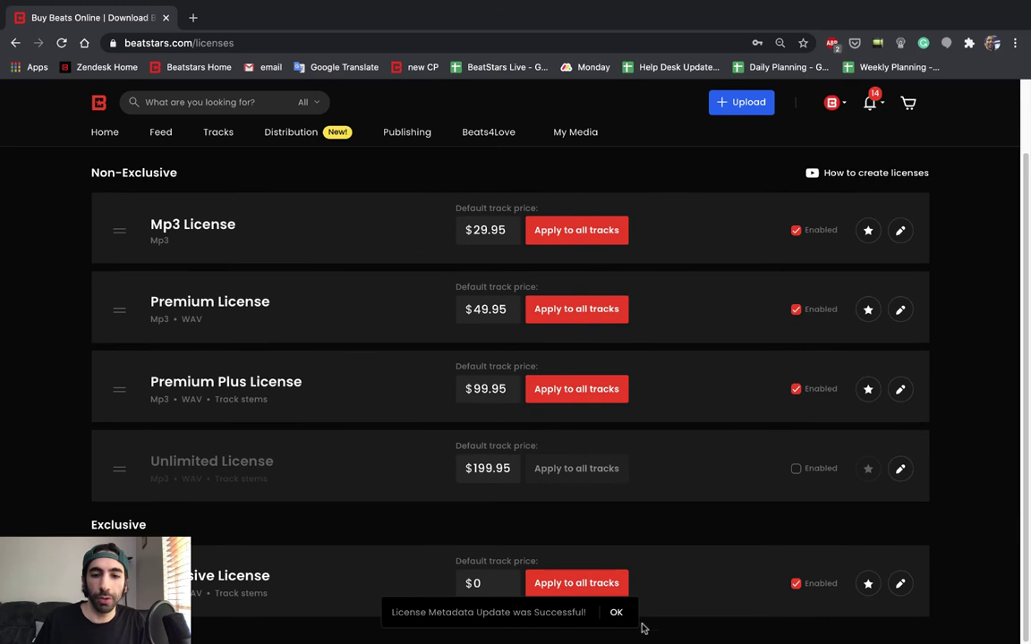
pyautogui.click(599, 584)
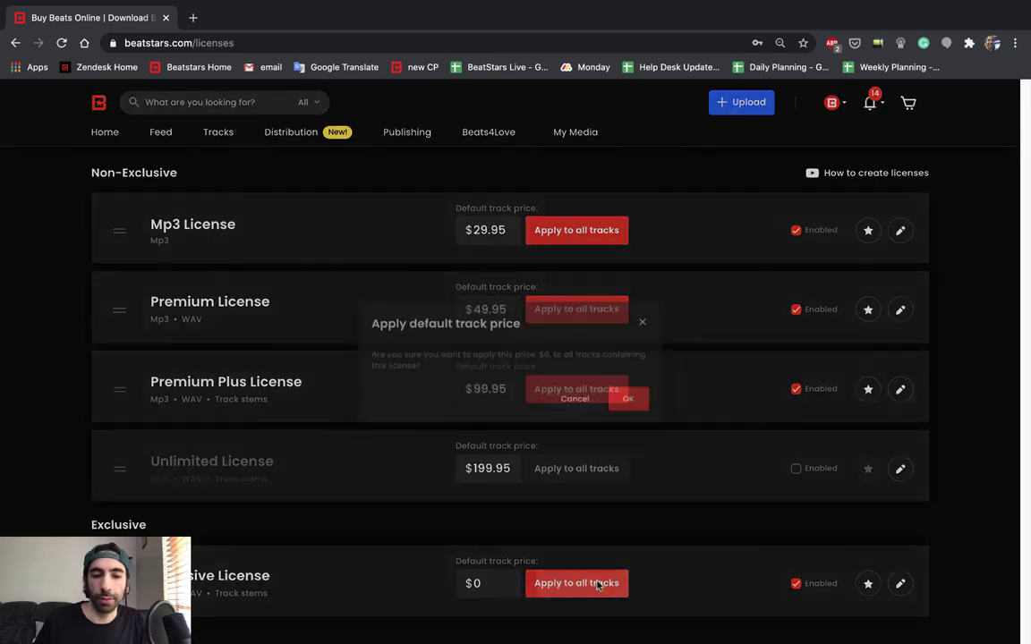
pyautogui.click(649, 403)
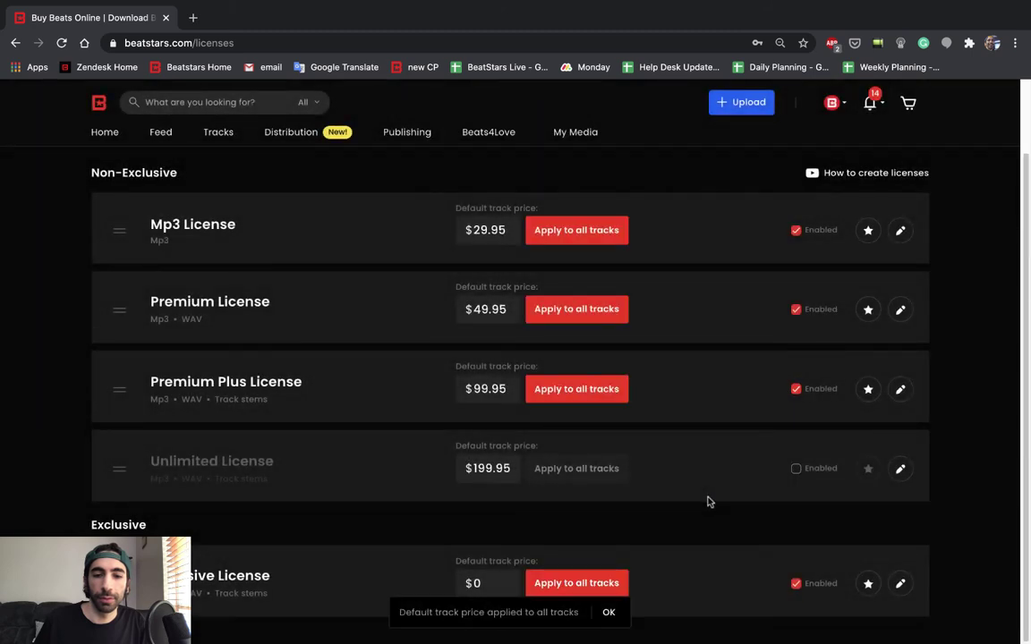
pyautogui.click(609, 614)
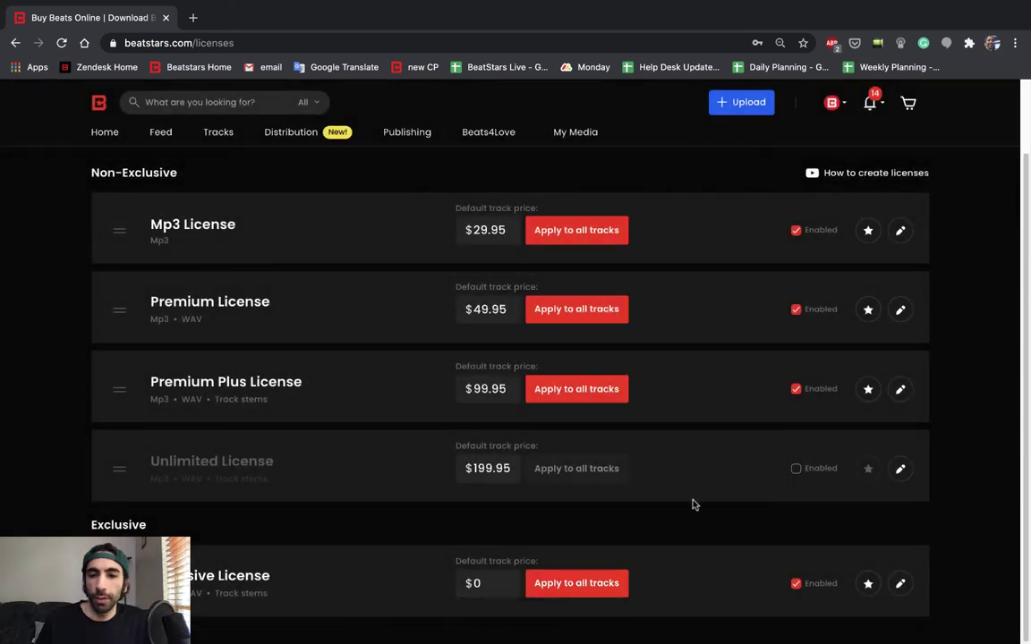
# - Enable the Unlimited License and apply its $199.95 price to all tracks
pyautogui.click(796, 469)
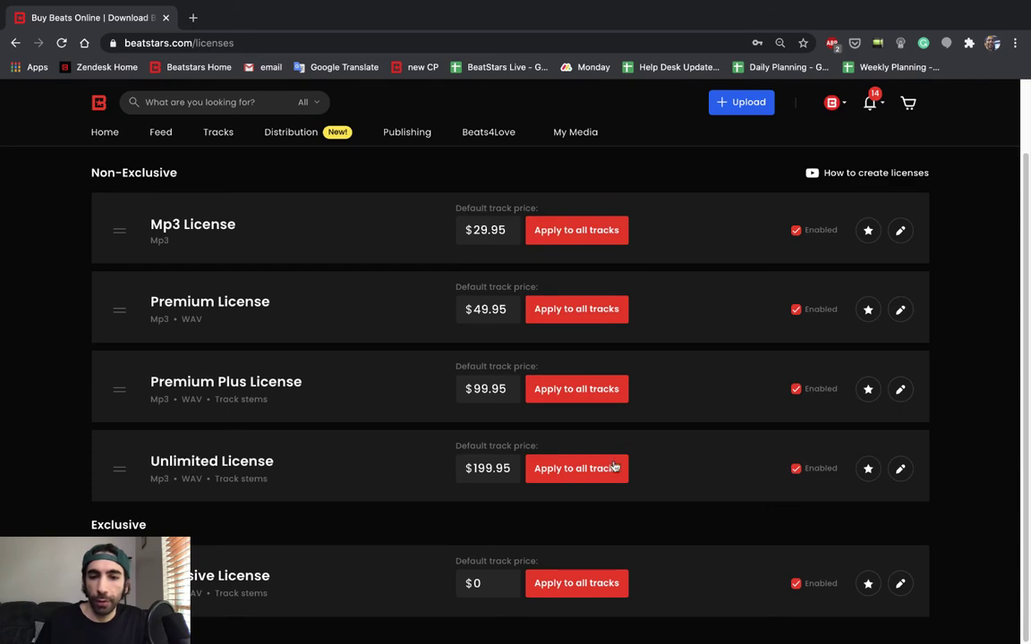
pyautogui.click(553, 469)
pyautogui.click(641, 407)
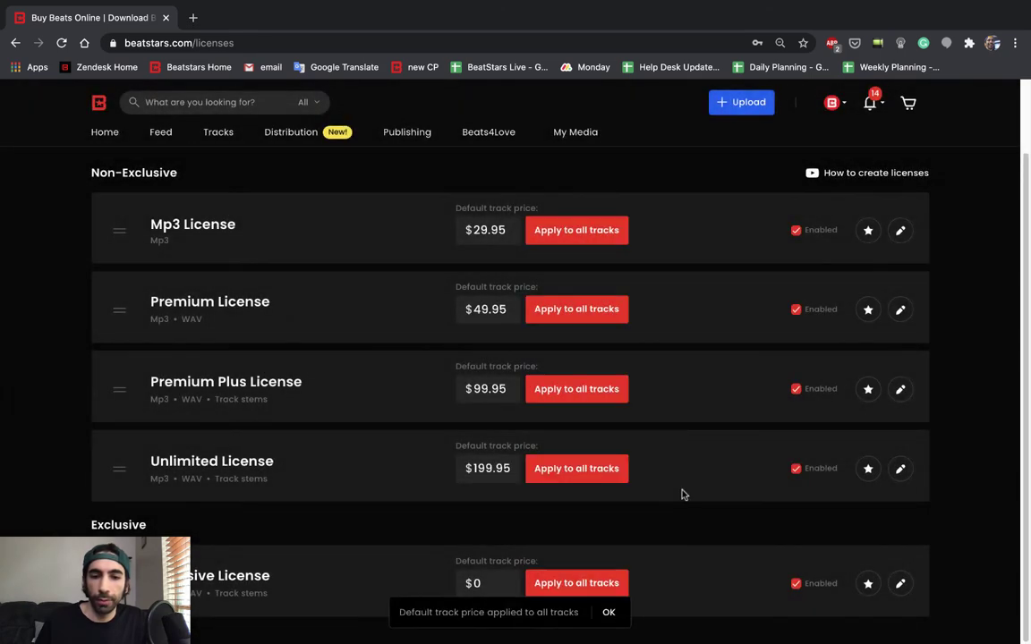
pyautogui.click(609, 614)
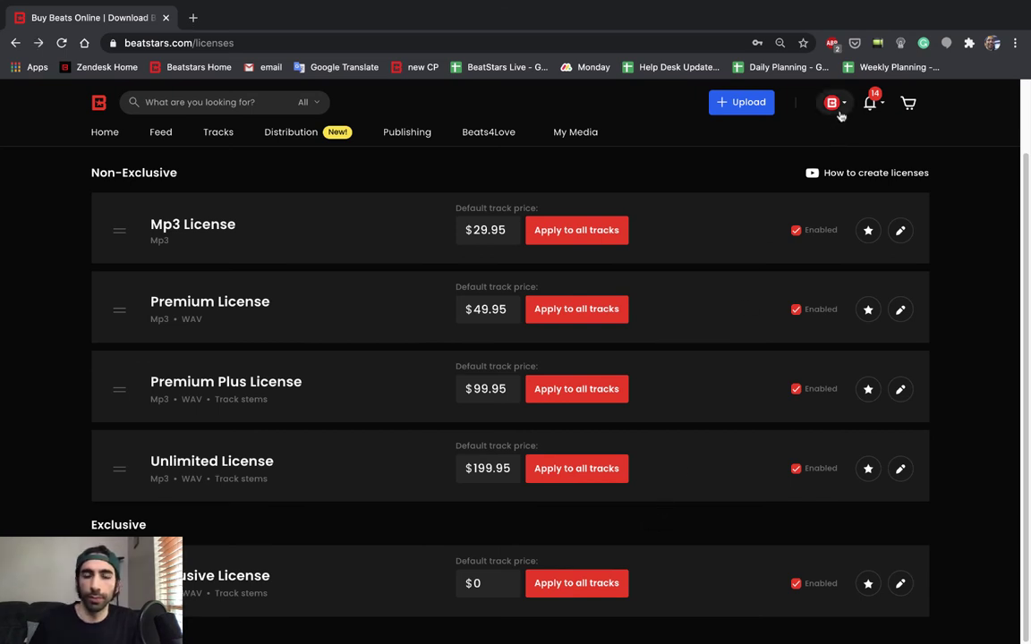
# - On the profile feed, check New Track's $29.95 license choices, showing only Mp3 and Premium
pyautogui.click(842, 115)
pyautogui.click(795, 159)
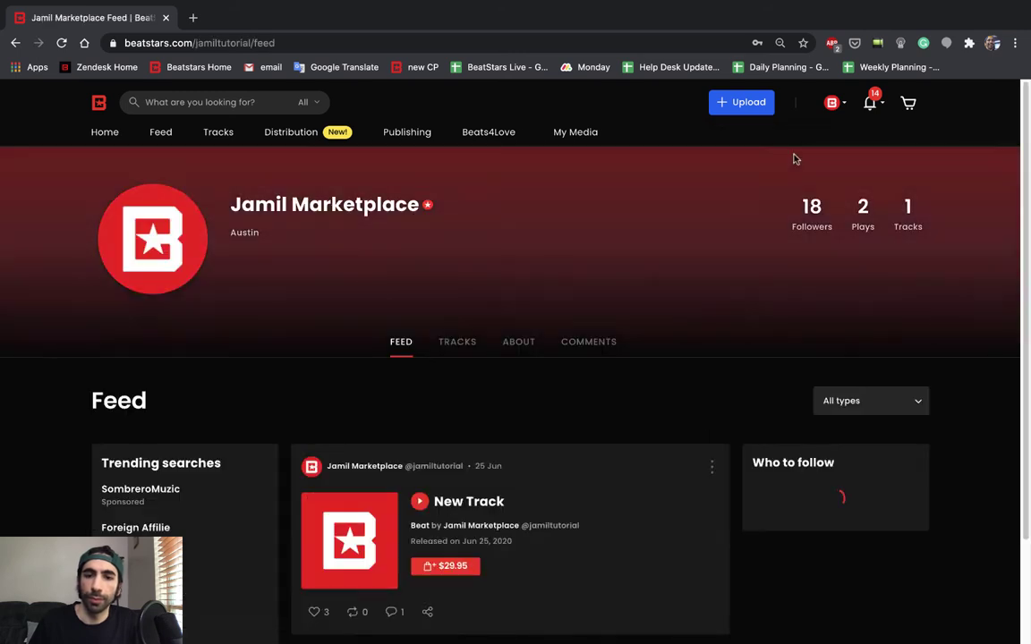
pyautogui.scroll(-2, 667, 361)
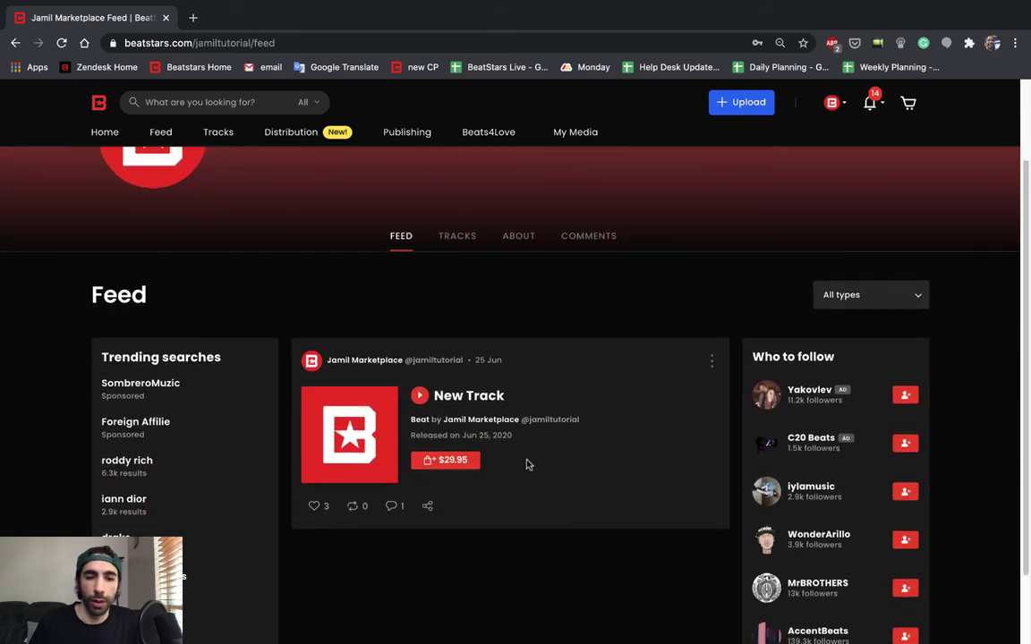
pyautogui.click(459, 467)
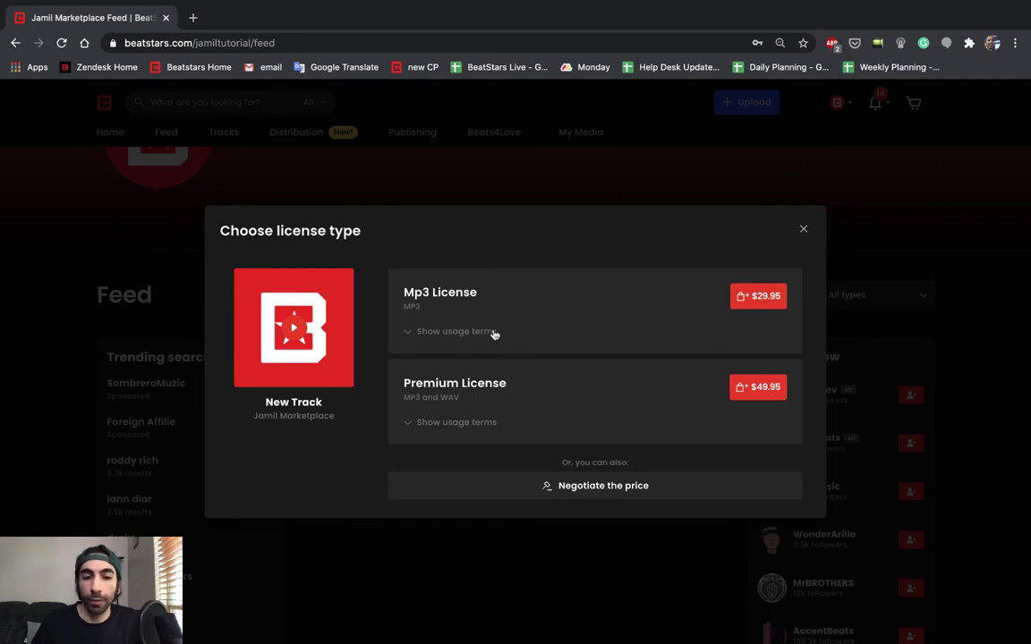
pyautogui.click(804, 230)
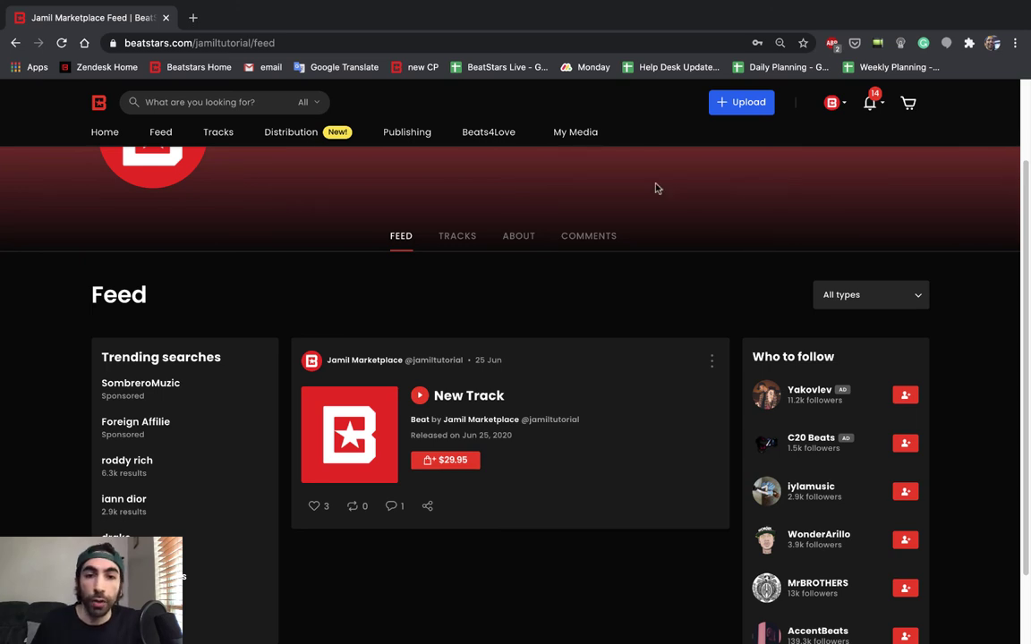
# - Visit My Media Tracks, review Licenses & Contracts, then go back to My Tracks
pyautogui.moveTo(587, 133)
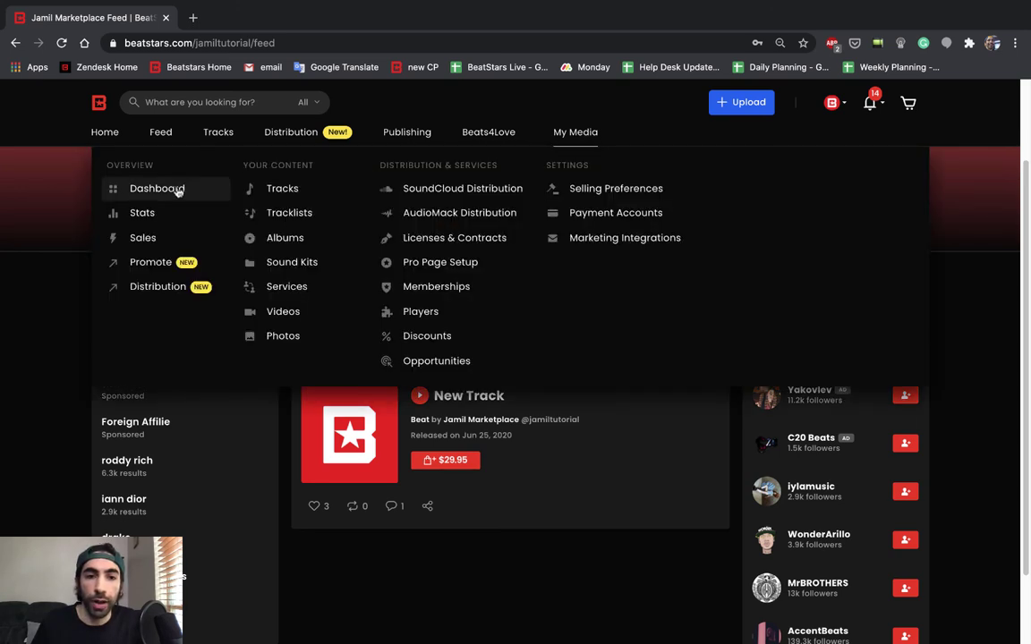
pyautogui.click(280, 189)
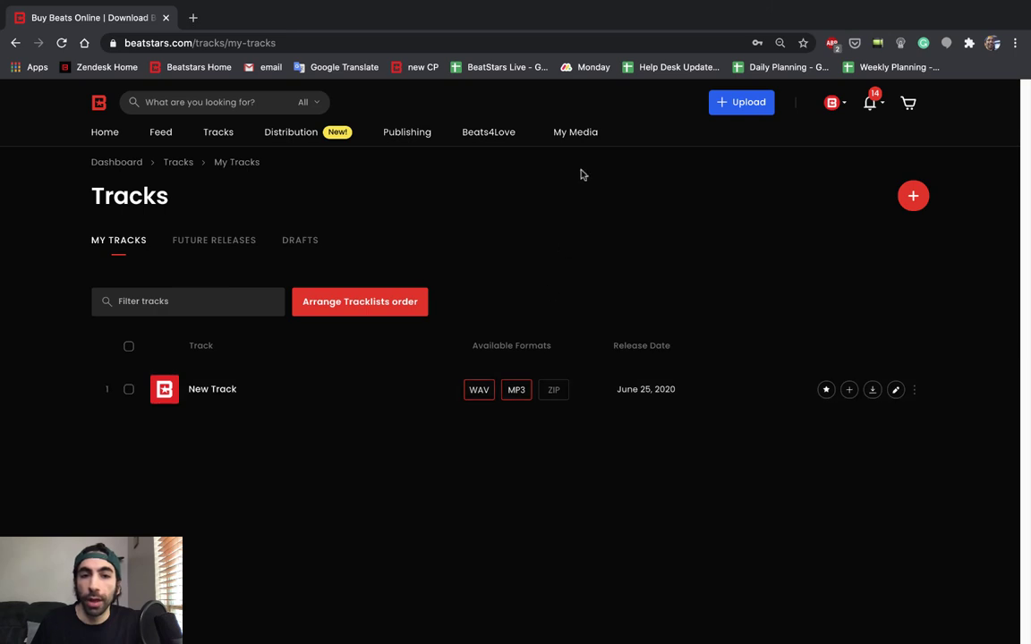
pyautogui.moveTo(578, 136)
pyautogui.click(442, 240)
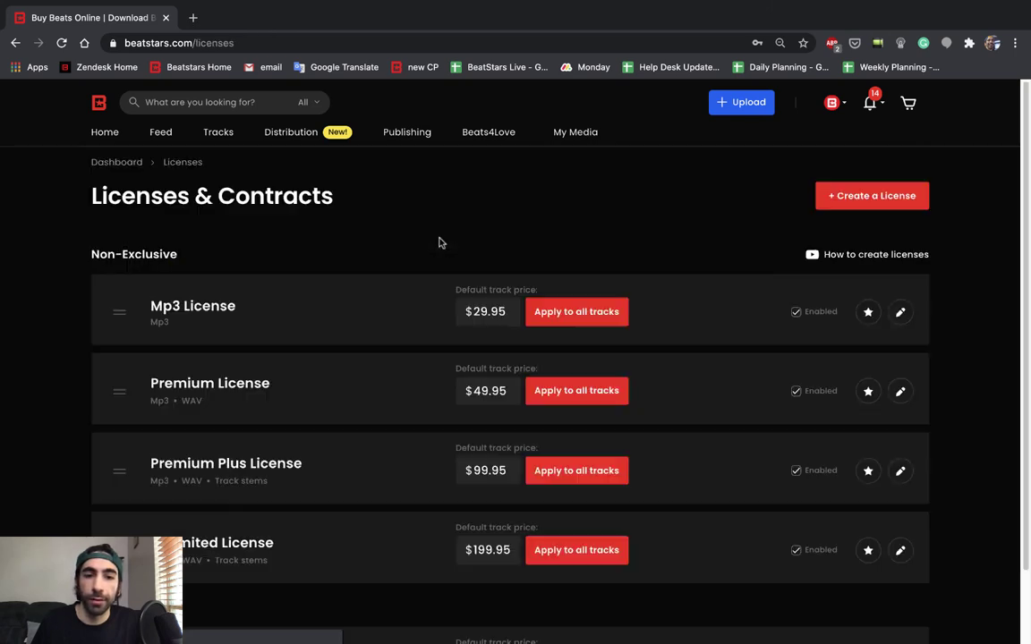
pyautogui.scroll(-1, 475, 380)
pyautogui.scroll(-1, 475, 379)
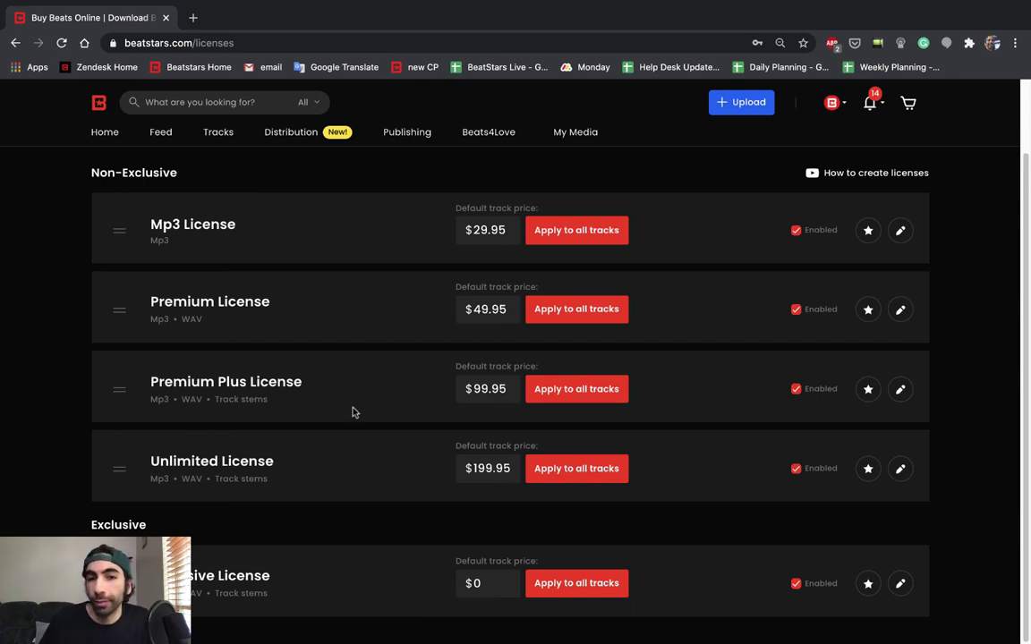
pyautogui.scroll(2, 353, 411)
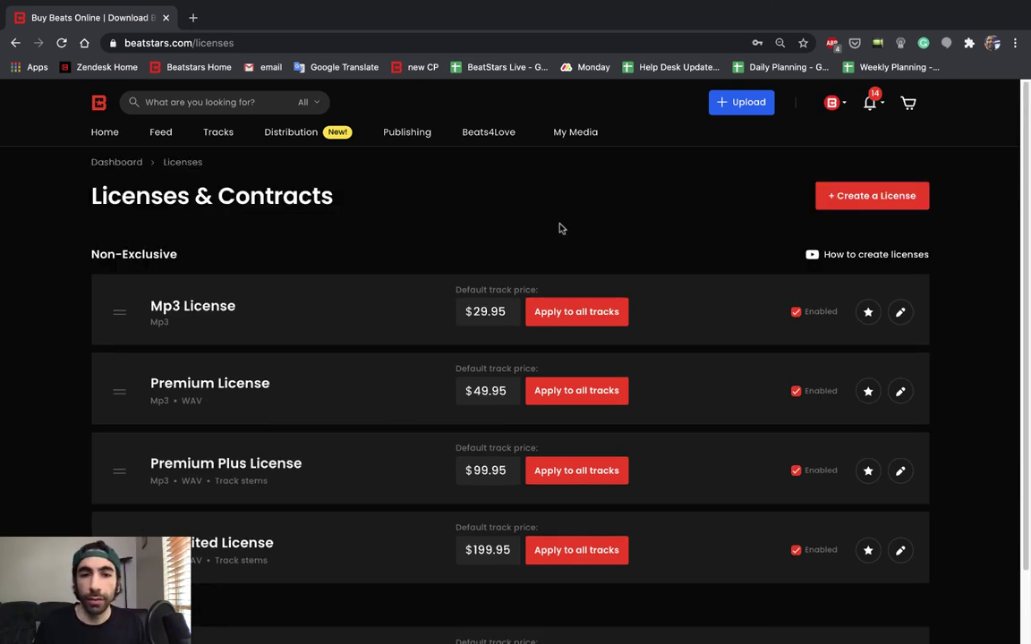
pyautogui.moveTo(591, 138)
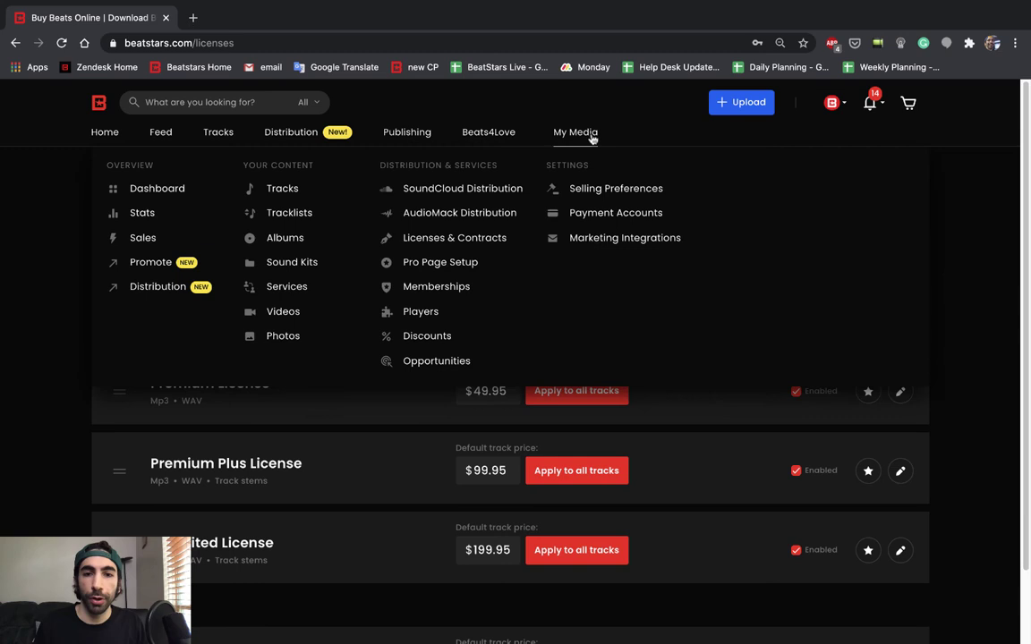
pyautogui.click(328, 192)
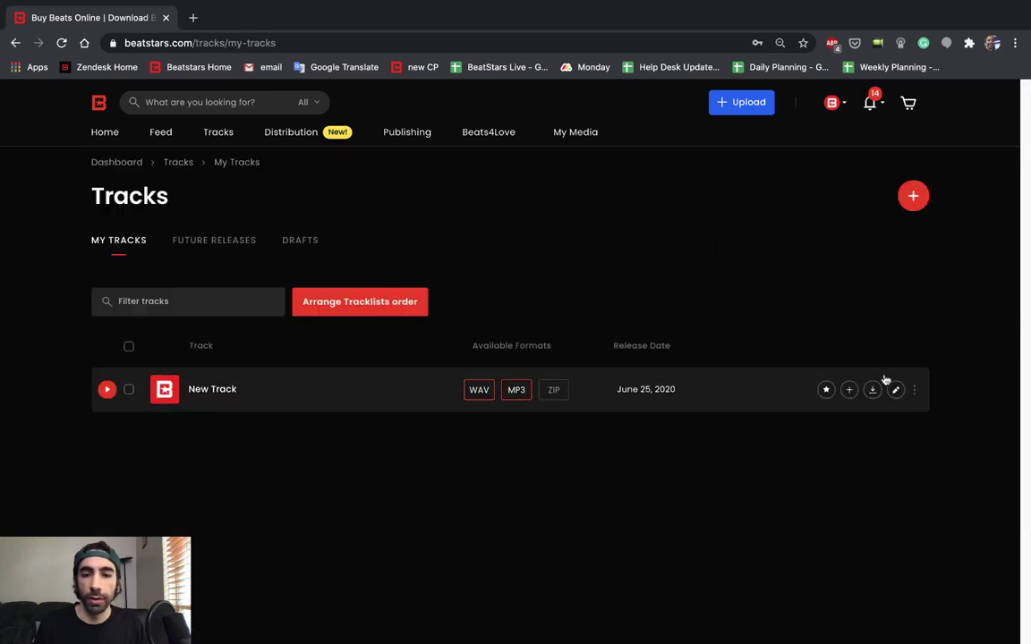
# - Link testzip.zip from My uploads as New Track's stems and publish the track
pyautogui.click(896, 390)
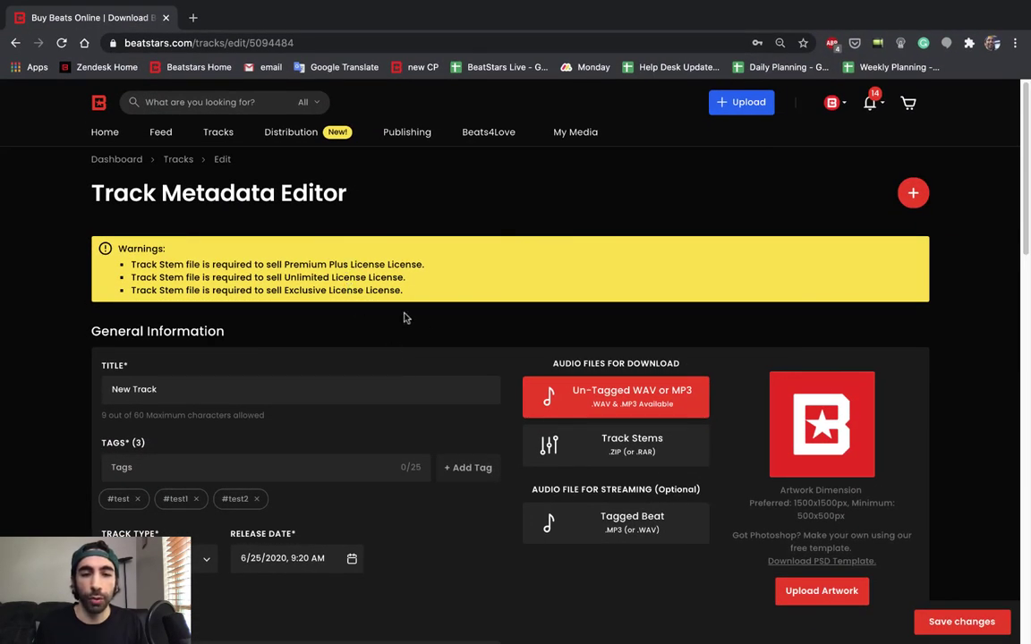
pyautogui.click(741, 103)
pyautogui.click(739, 155)
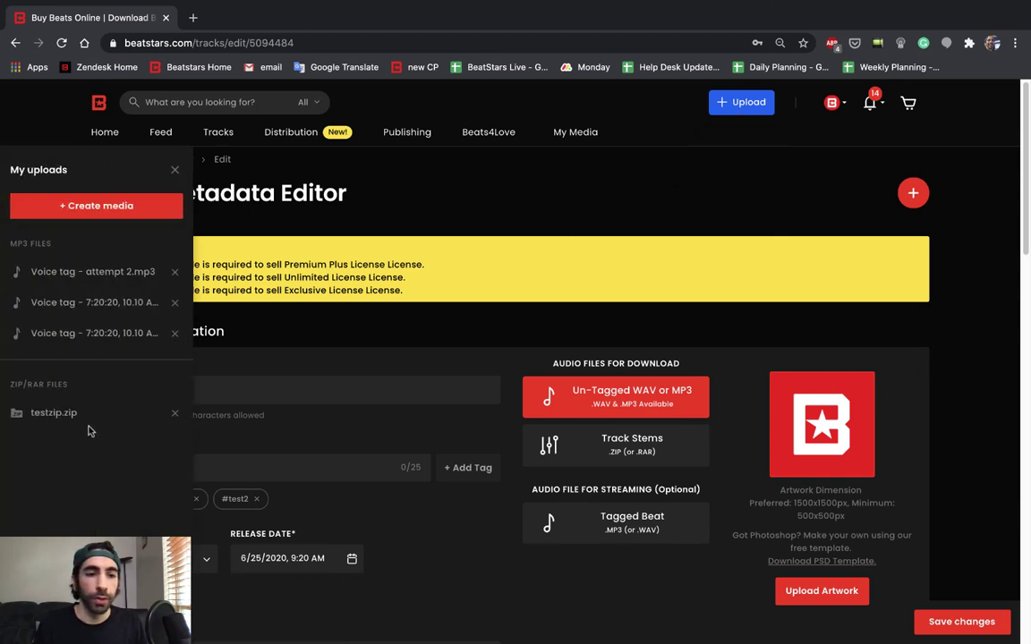
pyautogui.moveTo(62, 412); pyautogui.dragTo(615, 457)
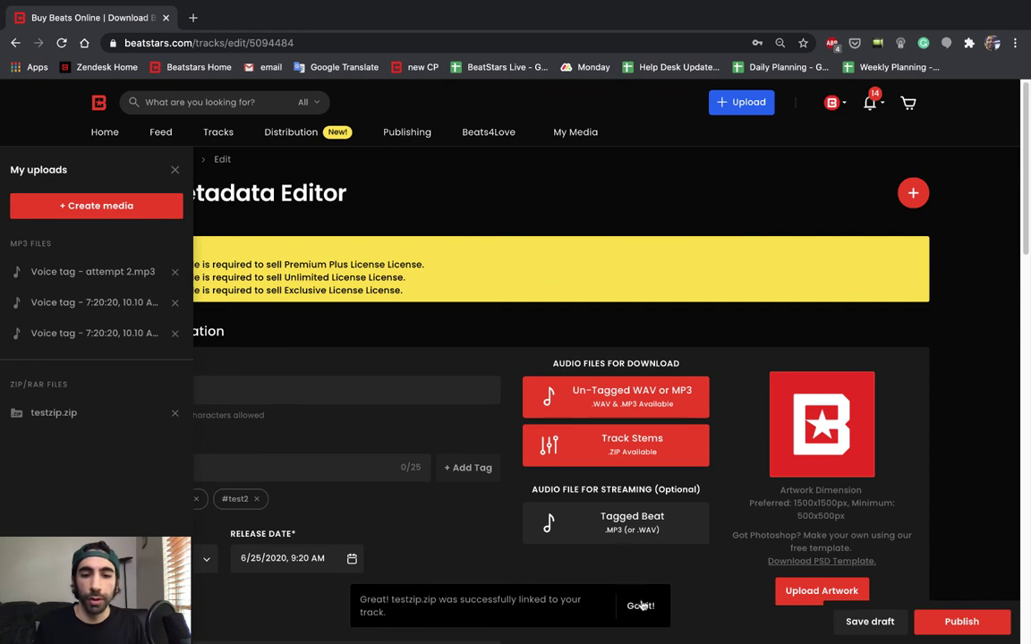
pyautogui.click(637, 606)
pyautogui.click(175, 171)
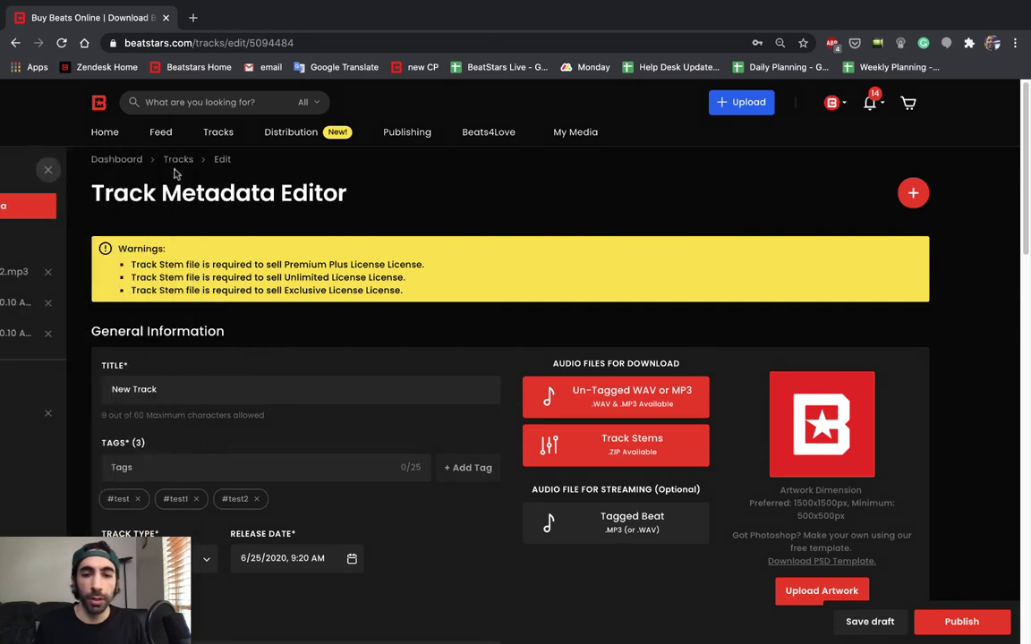
pyautogui.click(989, 621)
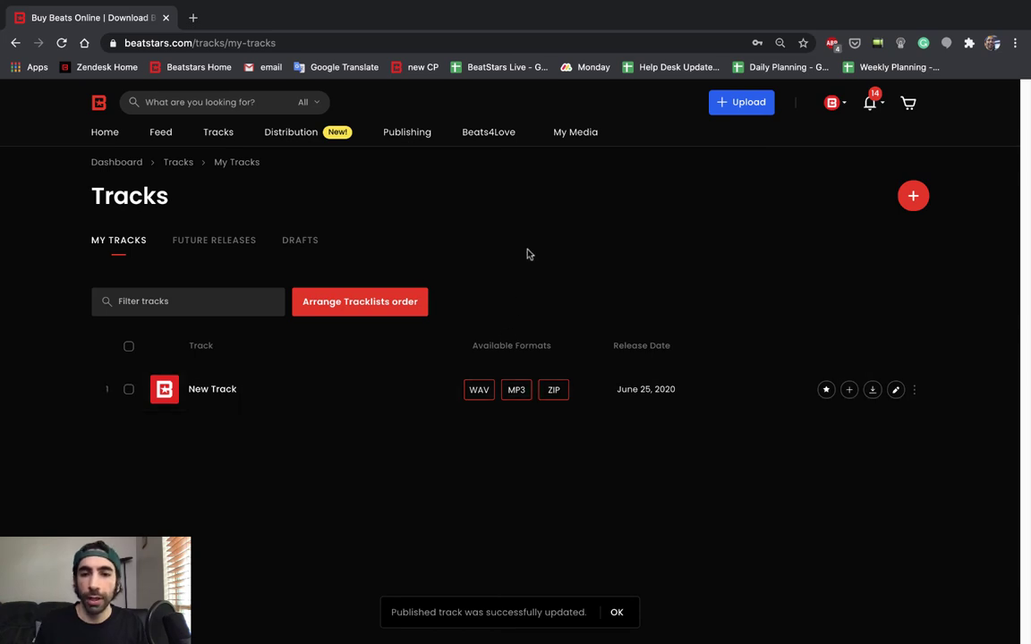
# - From the profile feed, confirm New Track's license choice lists all five licenses, Exclusive as Make offer
pyautogui.click(838, 107)
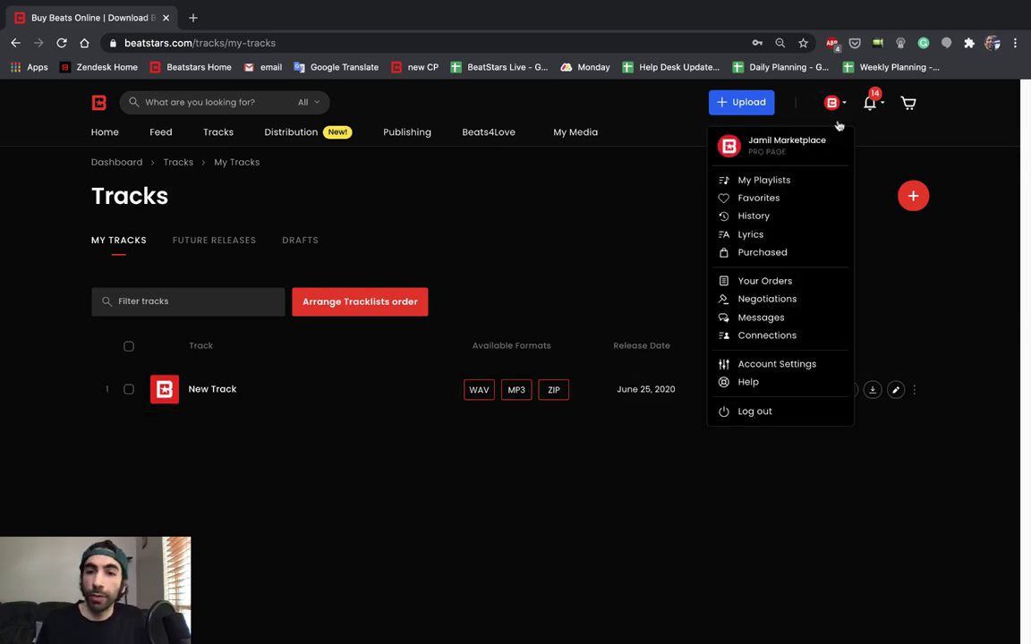
pyautogui.click(802, 141)
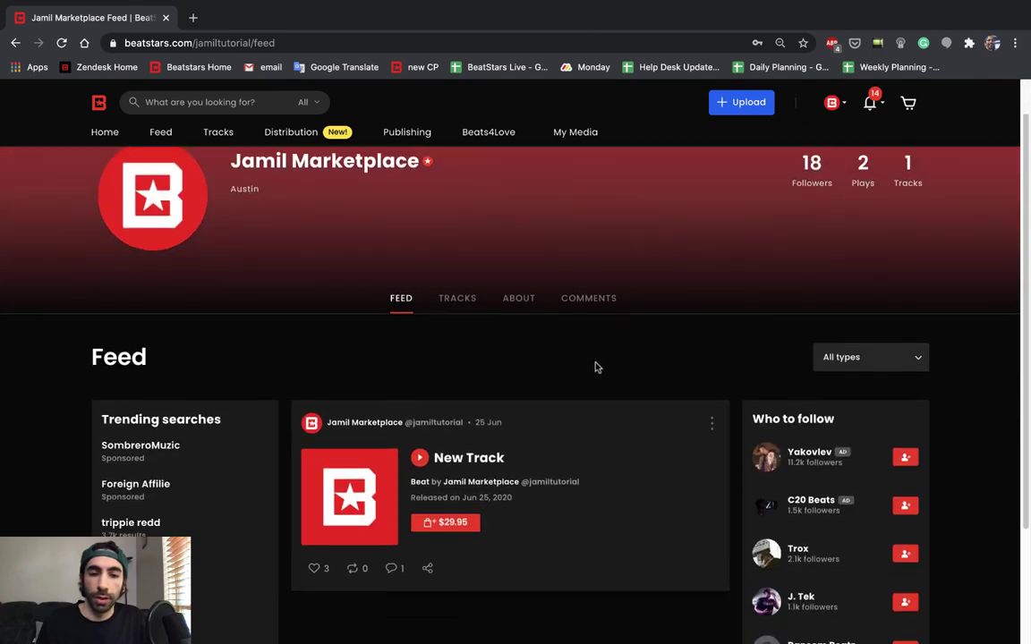
pyautogui.click(465, 527)
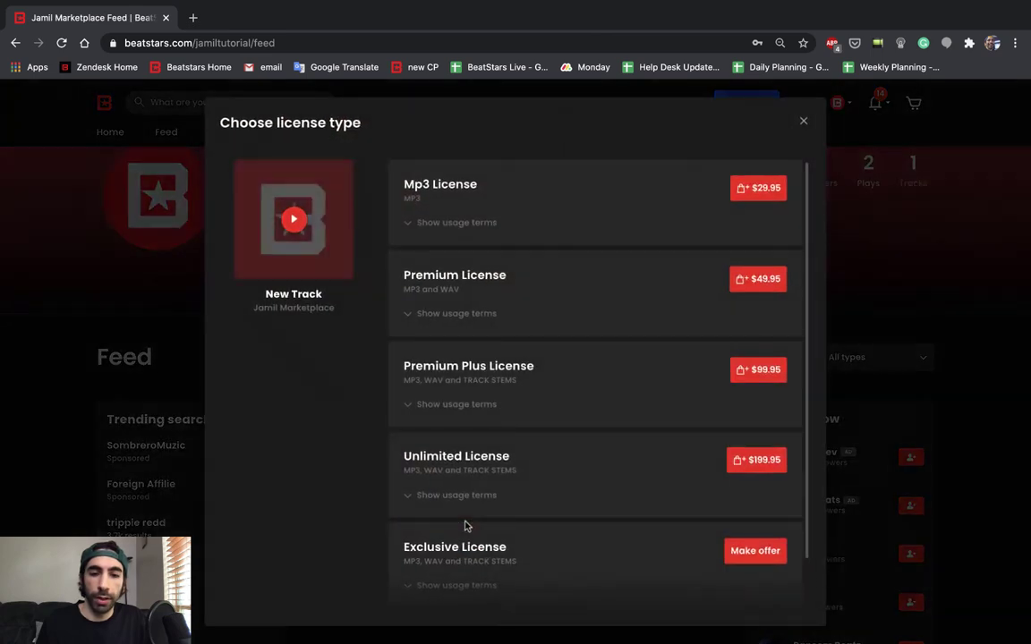
pyautogui.scroll(-1, 541, 376)
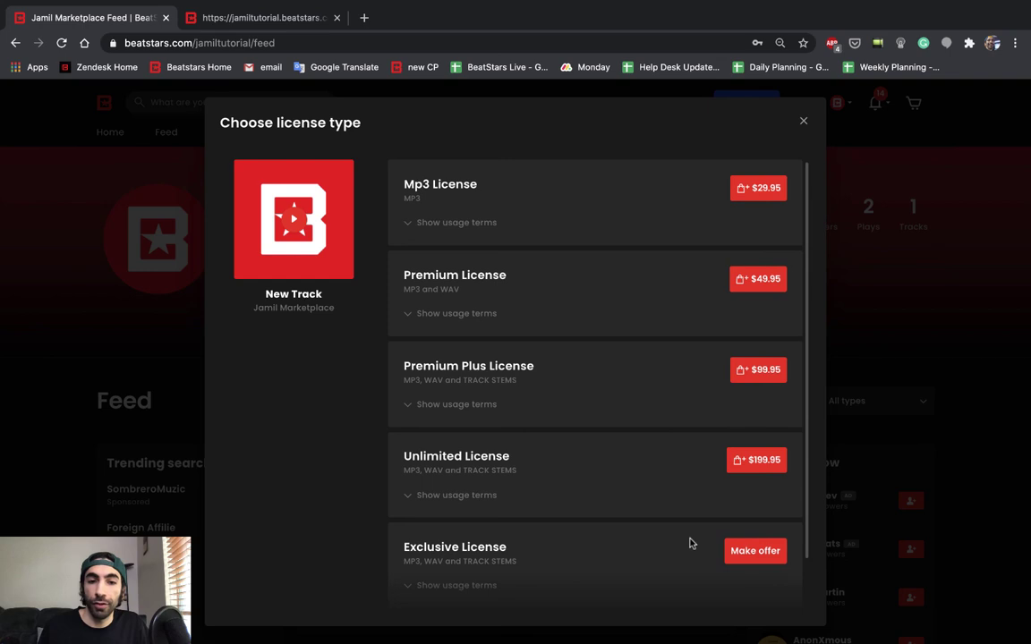
pyautogui.click(804, 123)
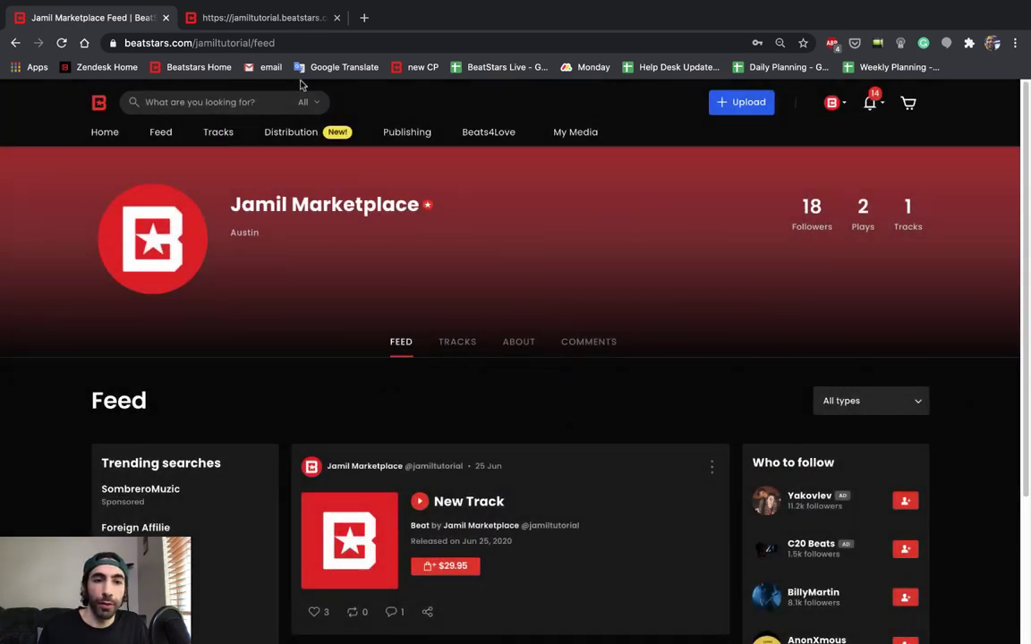
# - Switch to the BLVCK pro page tab and scroll to its Licensing Info section
pyautogui.click(274, 21)
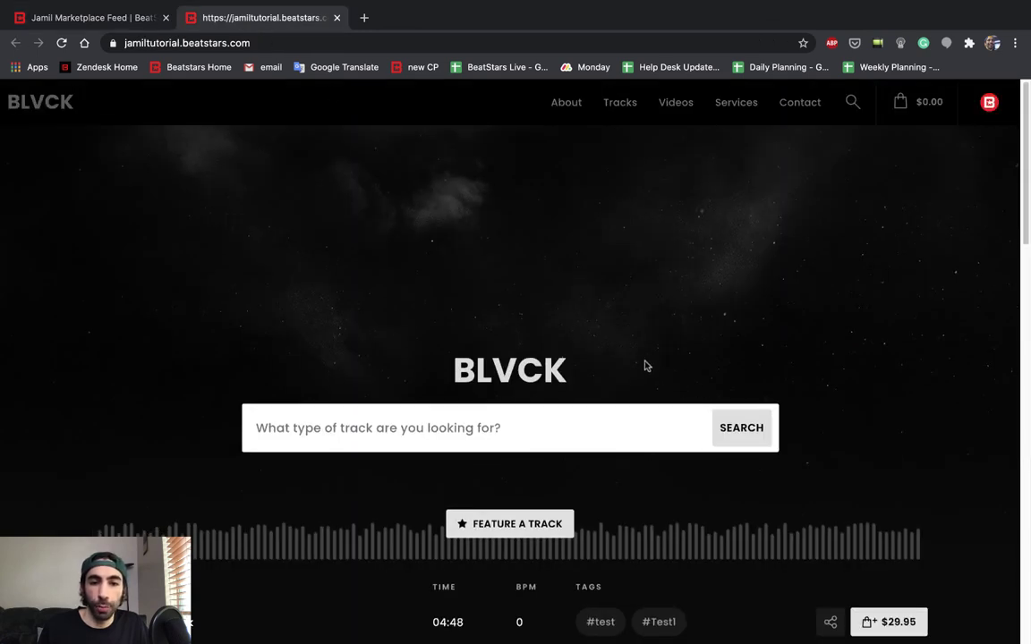
pyautogui.scroll(-2, 644, 363)
pyautogui.scroll(-6, 644, 362)
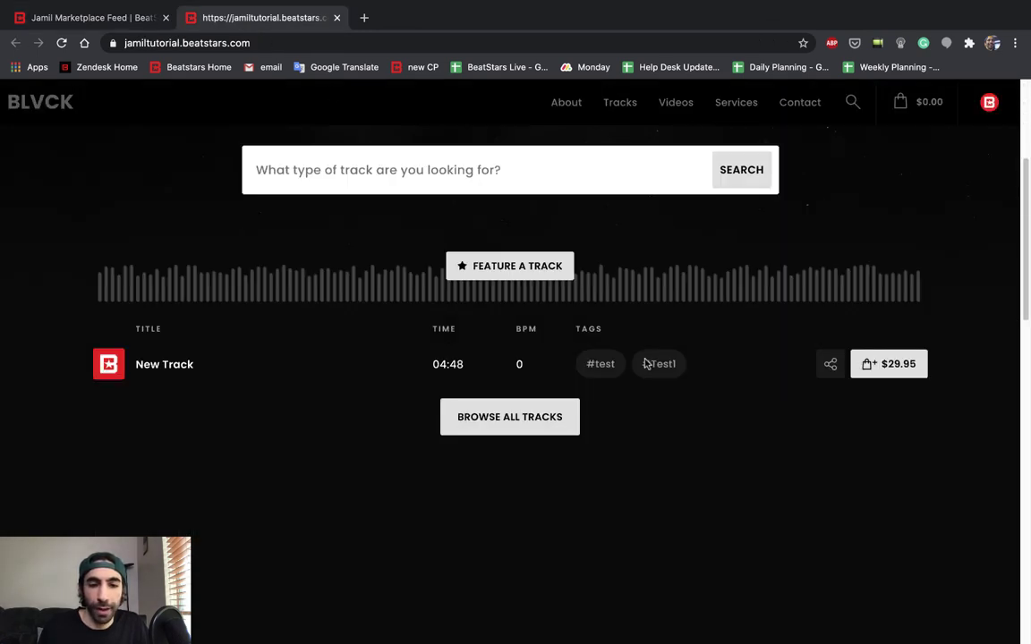
pyautogui.scroll(-2, 647, 366)
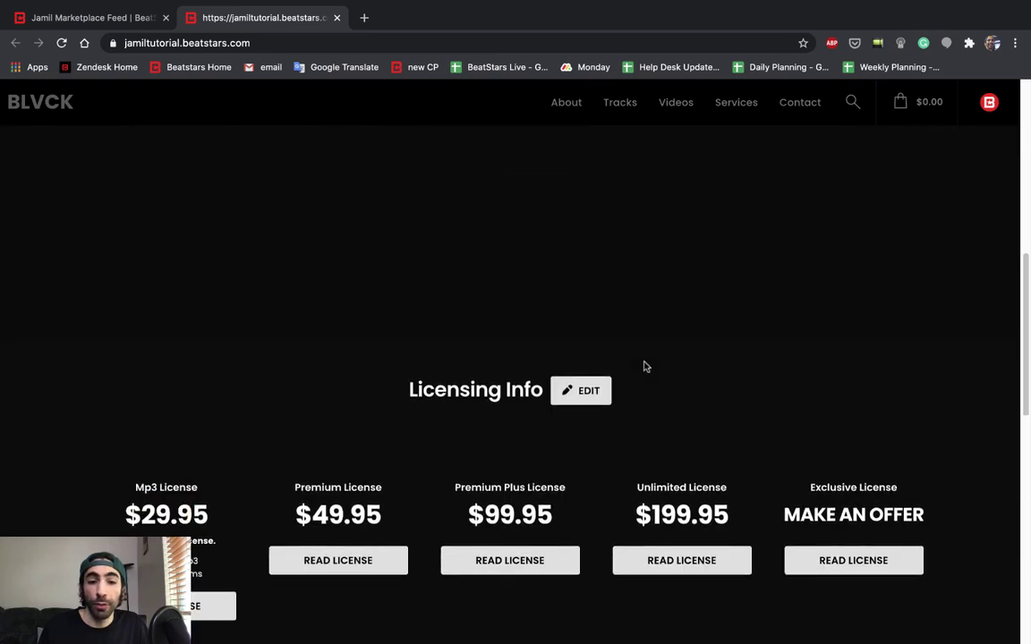
pyautogui.scroll(-1, 644, 366)
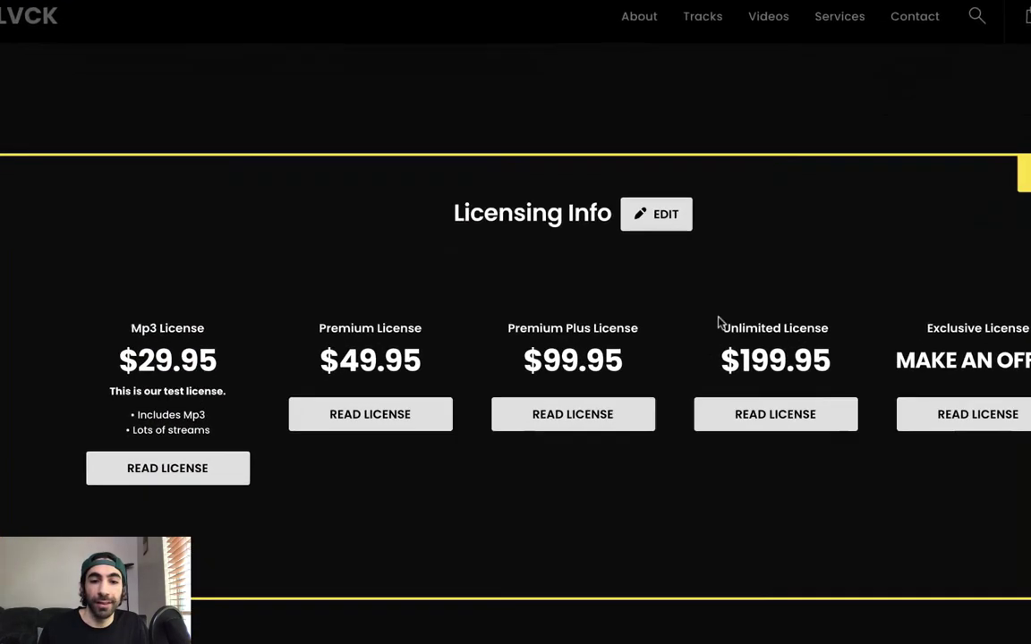